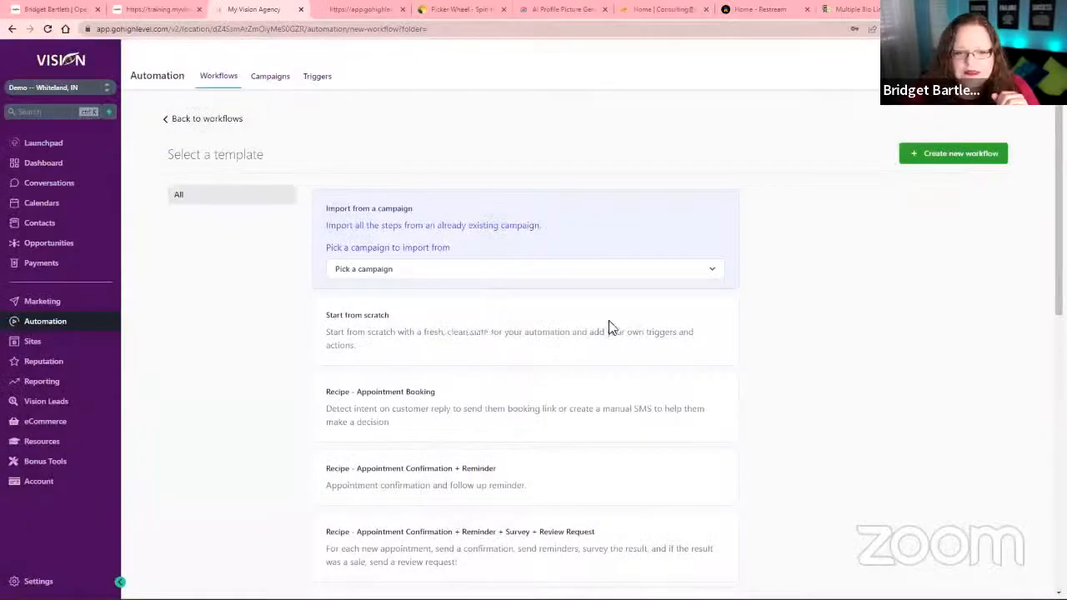
Create a new workflow from scratch and choose Survey Submitted as its trigger.
{"action": "left_click", "coordinate": [936, 157]}
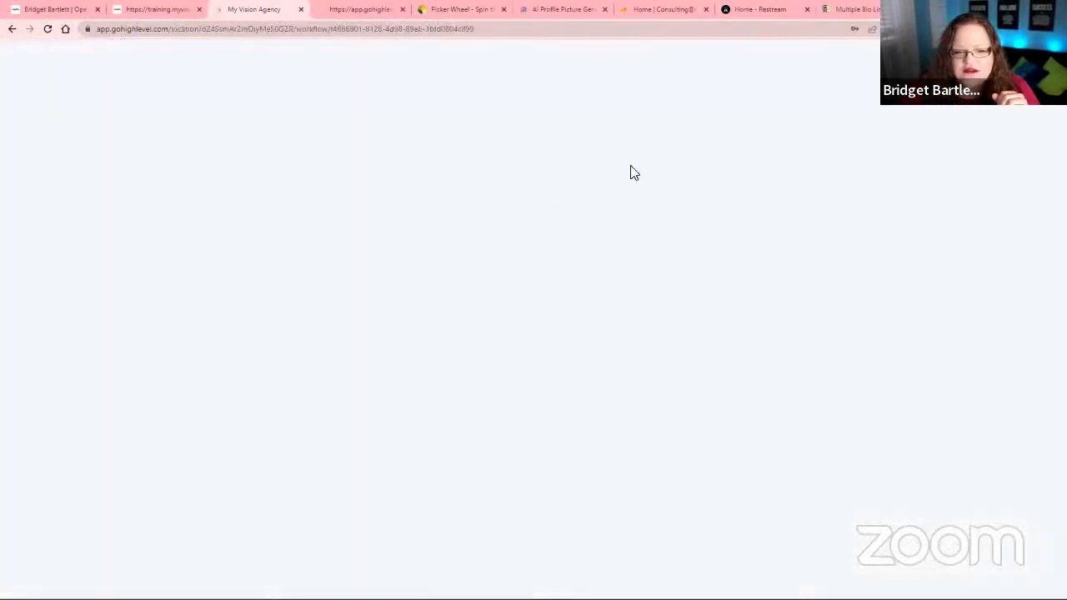
{"action": "left_click", "coordinate": [554, 158]}
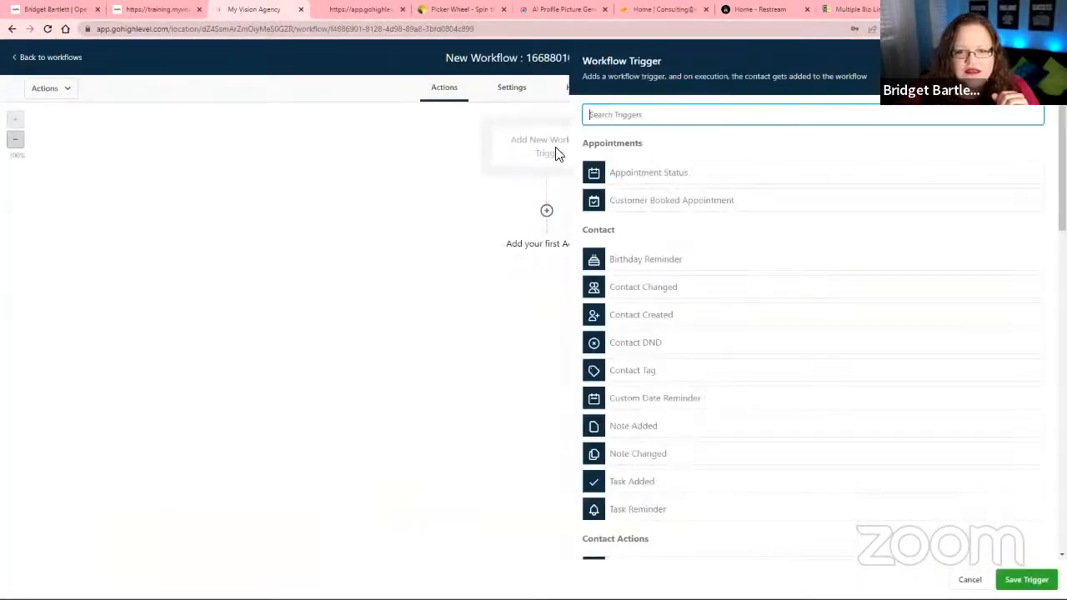
{"action": "scroll", "coordinate": [699, 395], "scroll_direction": "down", "scroll_amount": 3}
{"action": "scroll", "coordinate": [692, 392], "scroll_direction": "down", "scroll_amount": 1}
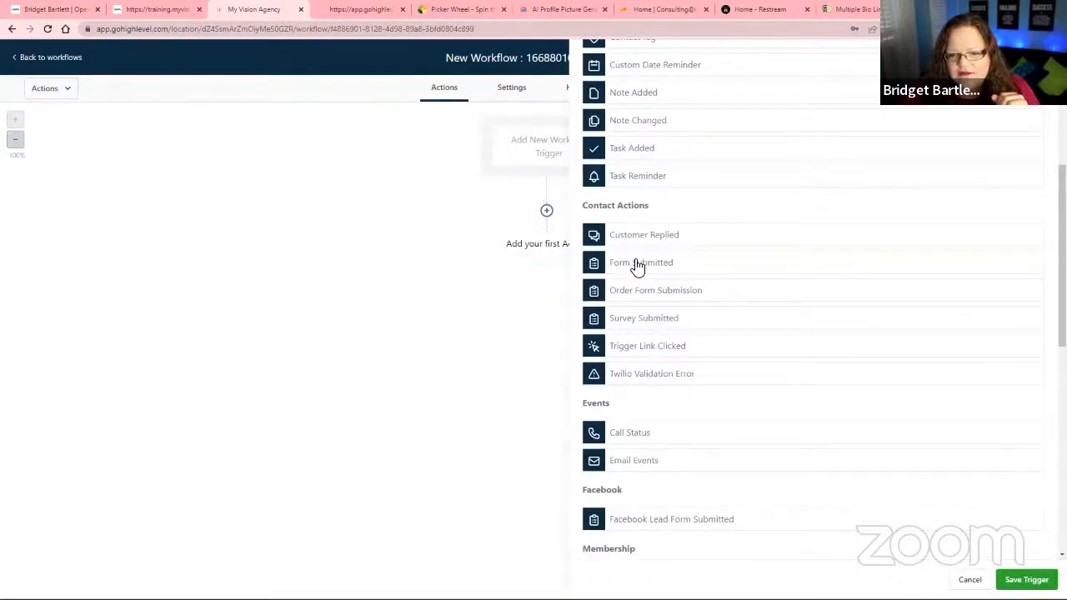
{"action": "left_click", "coordinate": [641, 320]}
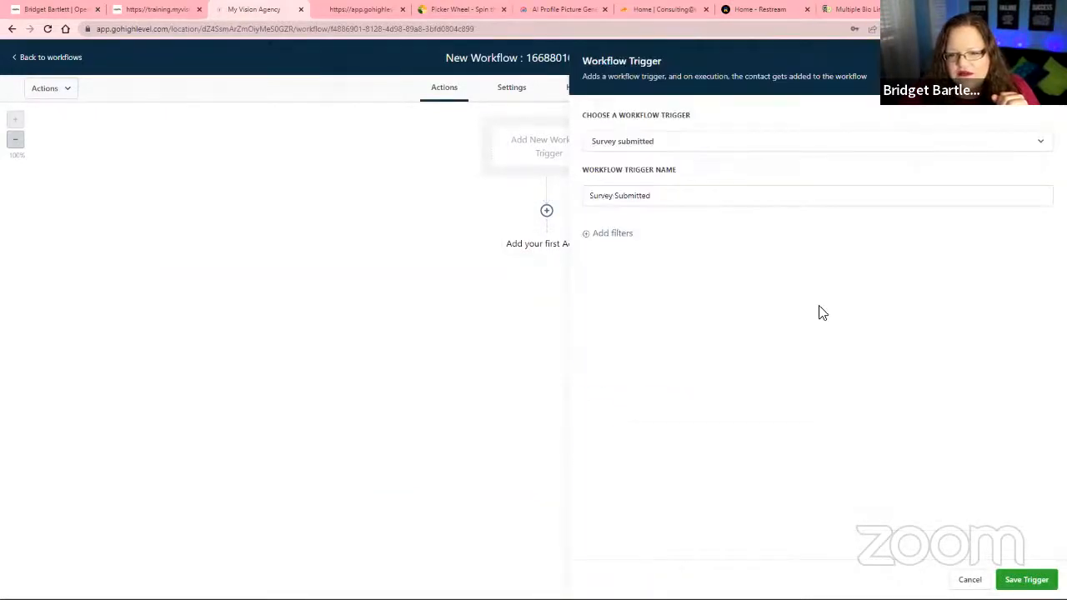
Filter the Survey Submitted trigger by a specific survey and save the trigger.
{"action": "left_click", "coordinate": [606, 240]}
{"action": "left_click", "coordinate": [607, 250]}
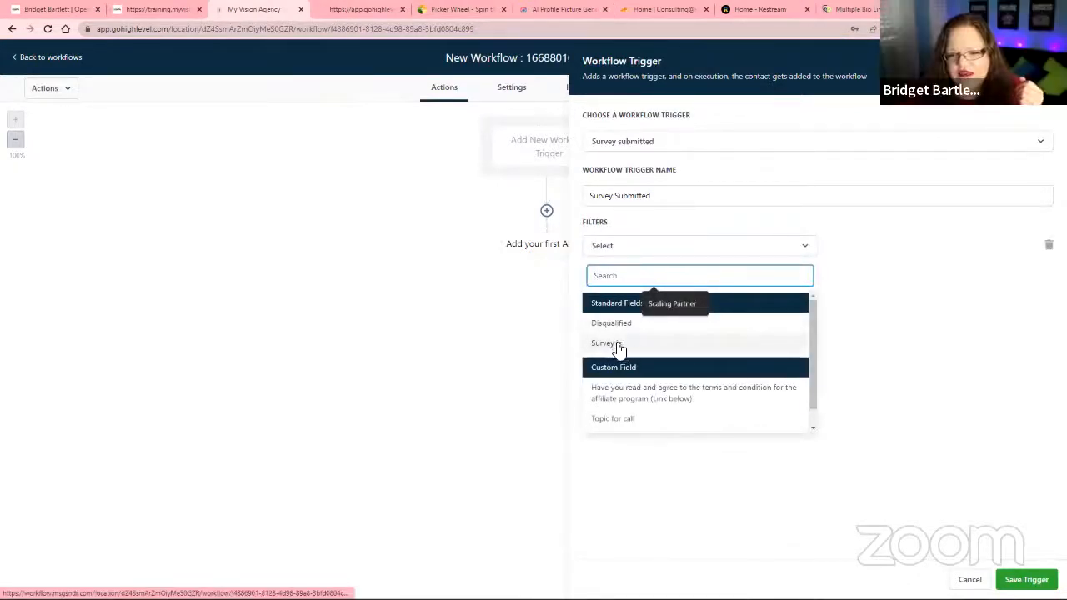
{"action": "left_click", "coordinate": [617, 348]}
{"action": "left_click", "coordinate": [870, 250]}
{"action": "left_click", "coordinate": [859, 296]}
{"action": "left_click", "coordinate": [1024, 578]}
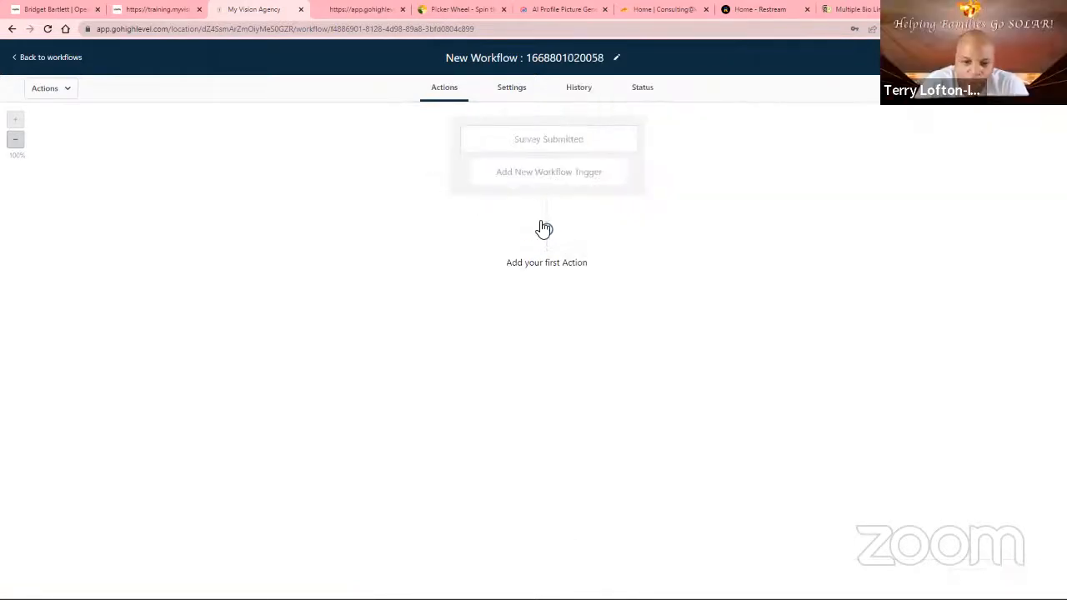
Add an Add Contact Tag action as the first action, create the new tag "submitted survey" for it, and save it.
{"action": "left_click", "coordinate": [546, 229]}
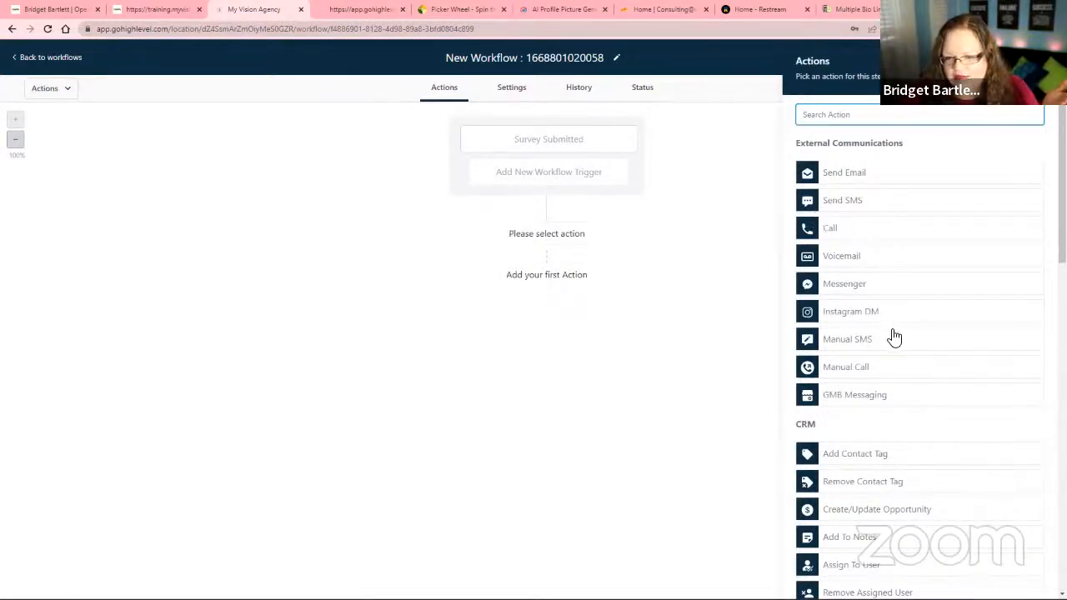
{"action": "scroll", "coordinate": [859, 429], "scroll_direction": "down", "scroll_amount": 1}
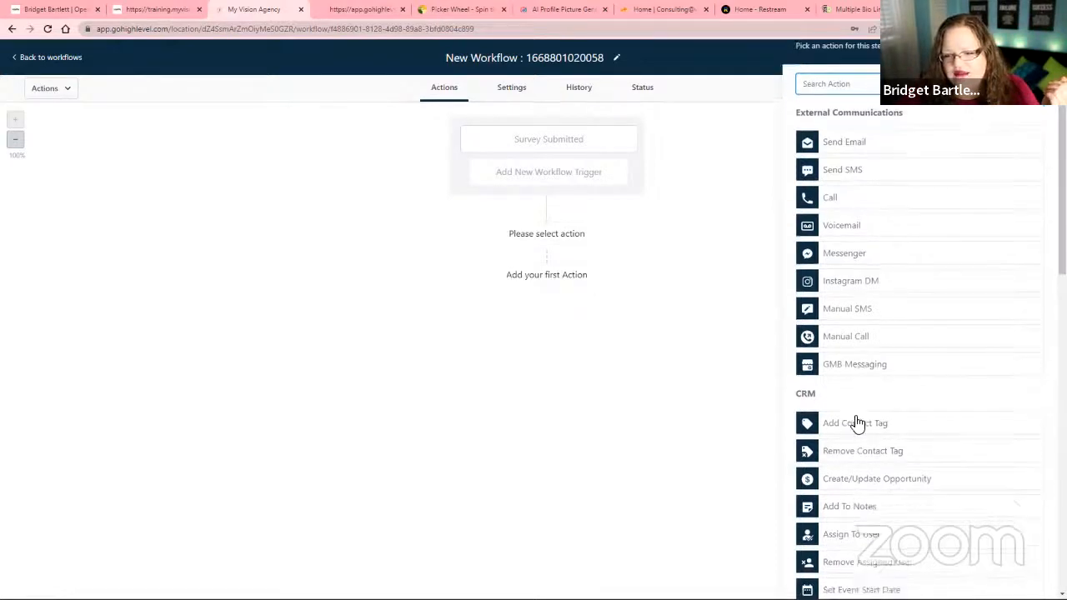
{"action": "left_click", "coordinate": [864, 435]}
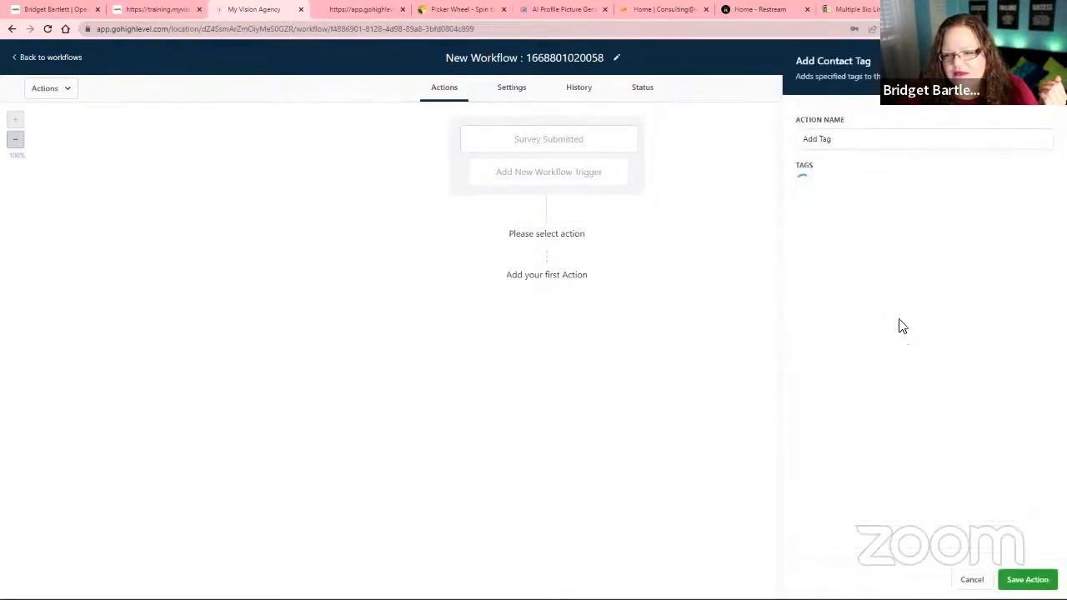
{"action": "left_click", "coordinate": [831, 188]}
{"action": "type", "text": "subl"}
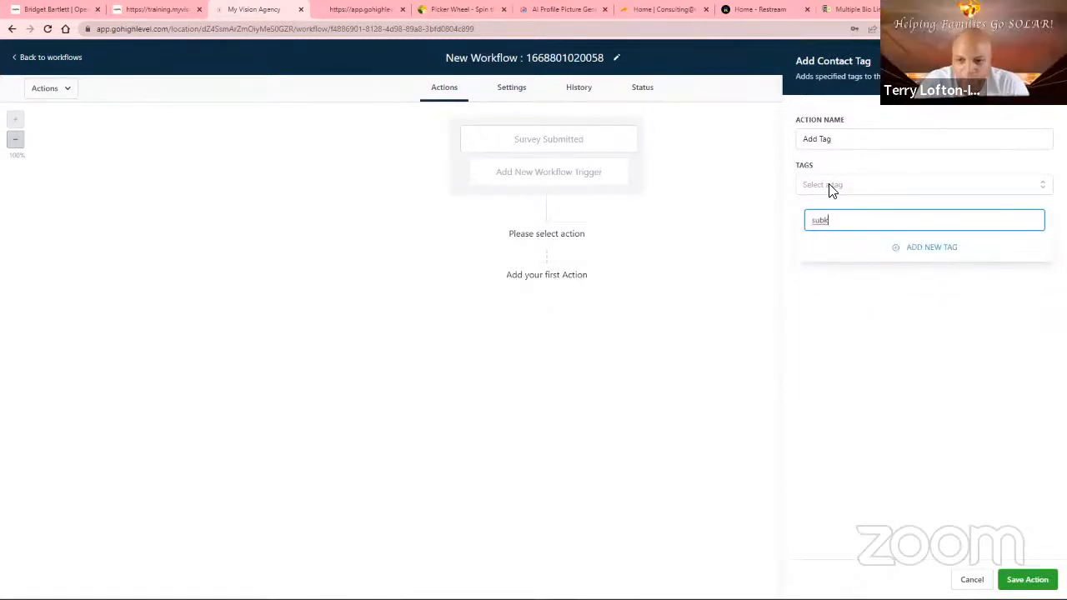
{"action": "type", "text": "bmited su"}
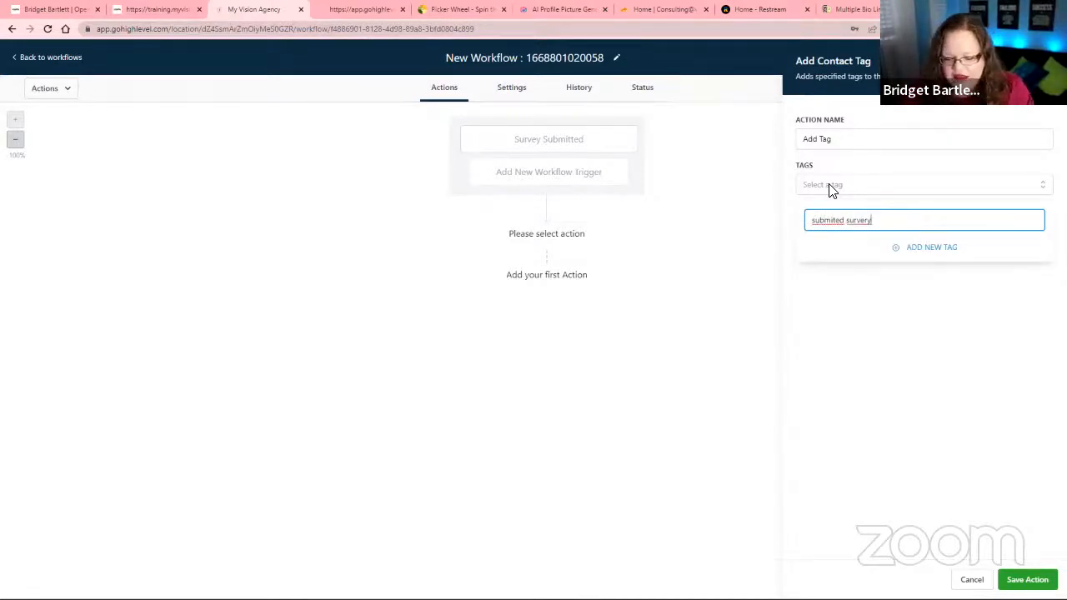
{"action": "type", "text": "rvey"}
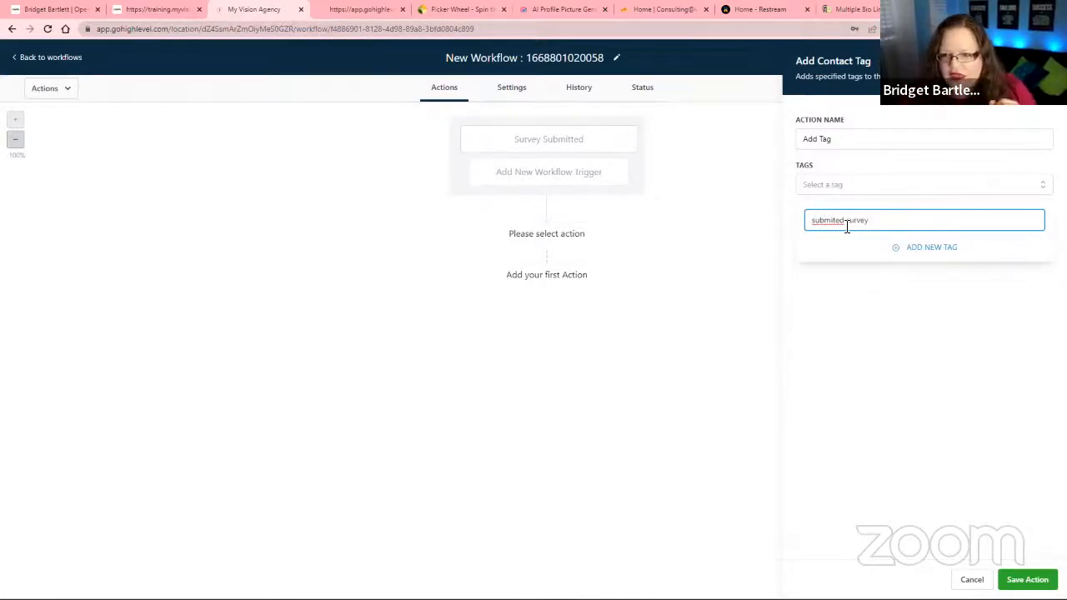
{"action": "left_click", "coordinate": [931, 250]}
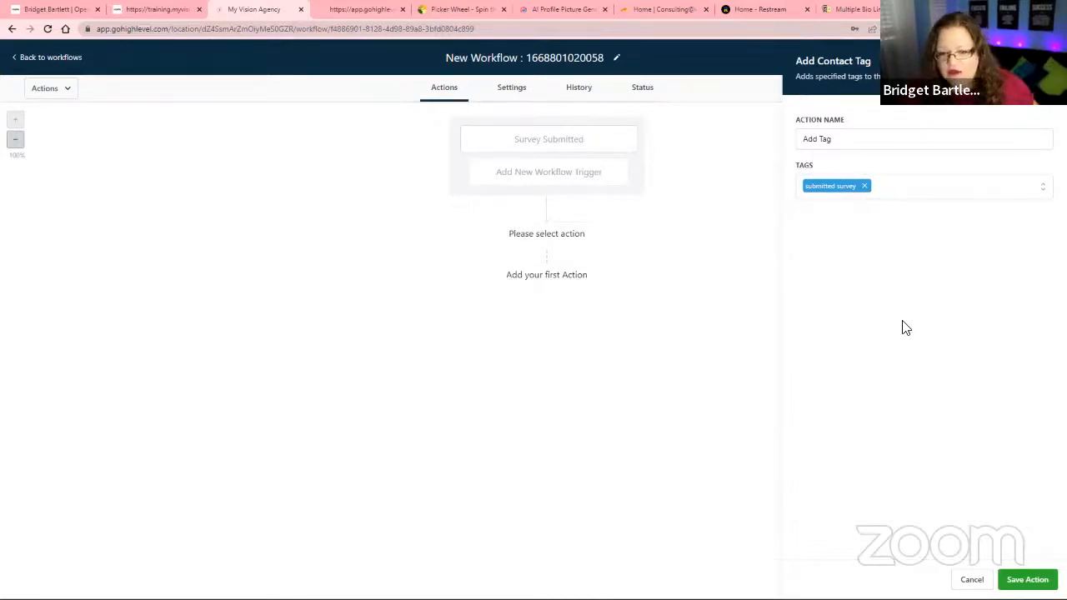
{"action": "left_click", "coordinate": [1027, 579]}
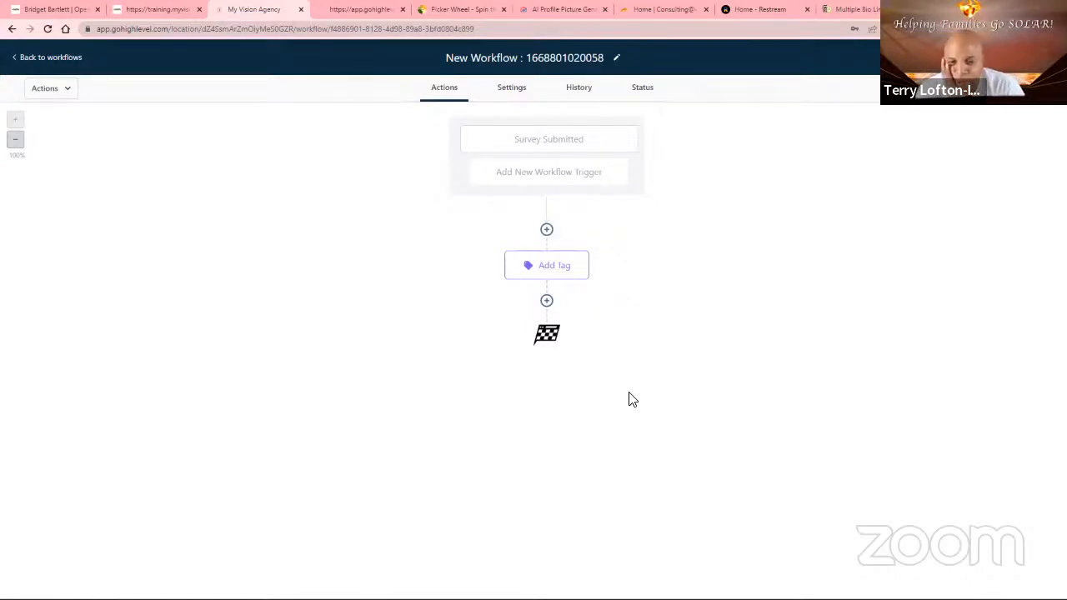
{"action": "left_click", "coordinate": [546, 303]}
{"action": "scroll", "coordinate": [883, 459], "scroll_direction": "down", "scroll_amount": 10}
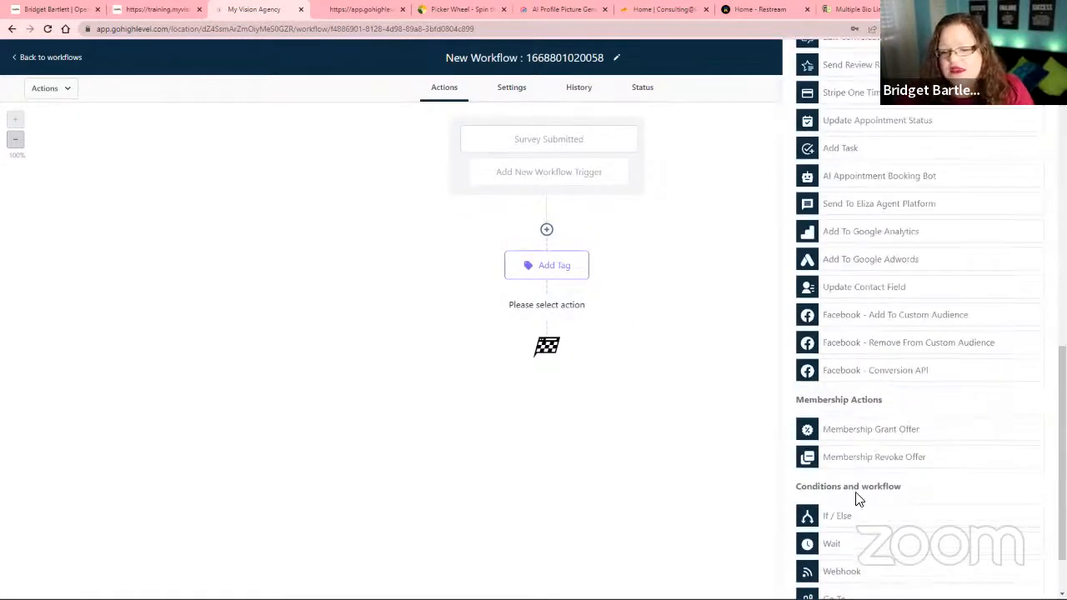
{"action": "left_click", "coordinate": [837, 517]}
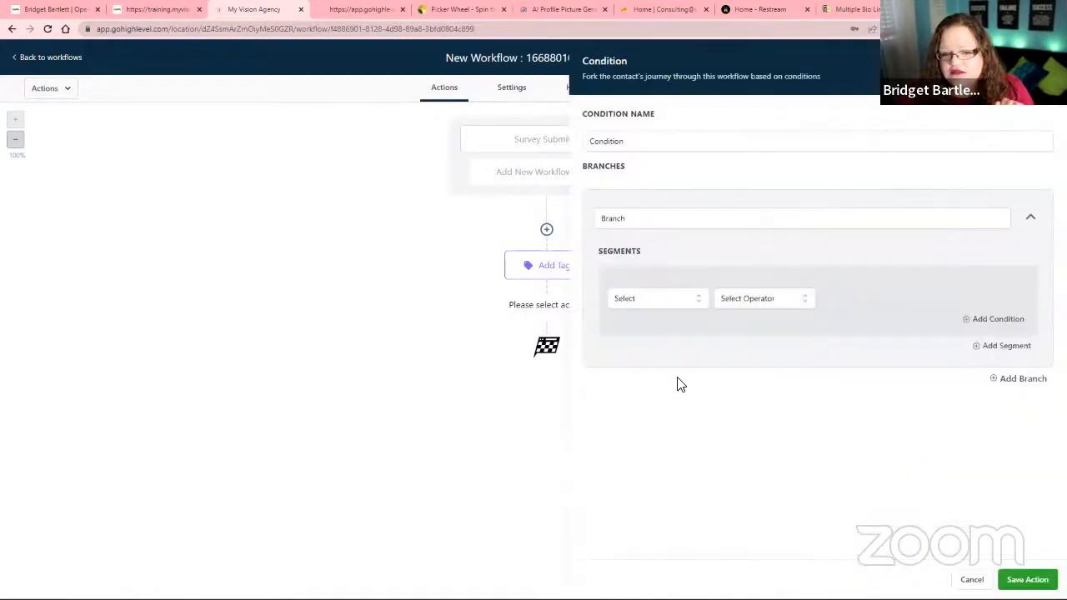
{"action": "left_click", "coordinate": [651, 298]}
{"action": "left_click", "coordinate": [641, 325]}
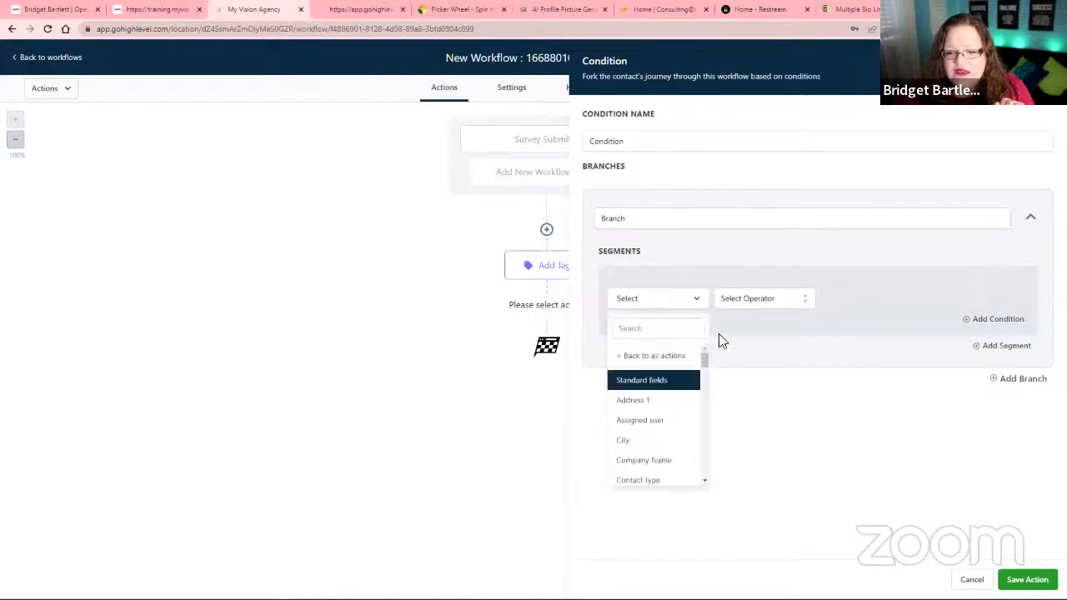
{"action": "scroll", "coordinate": [672, 445], "scroll_direction": "down", "scroll_amount": 3}
{"action": "scroll", "coordinate": [658, 436], "scroll_direction": "down", "scroll_amount": 5}
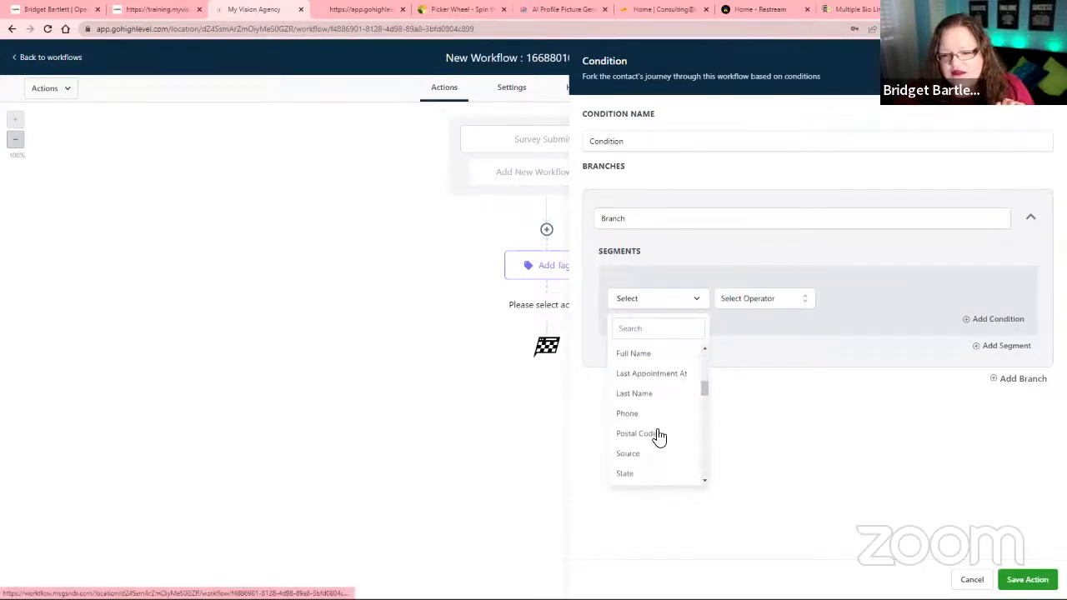
{"action": "left_click", "coordinate": [643, 442]}
{"action": "left_click", "coordinate": [758, 301]}
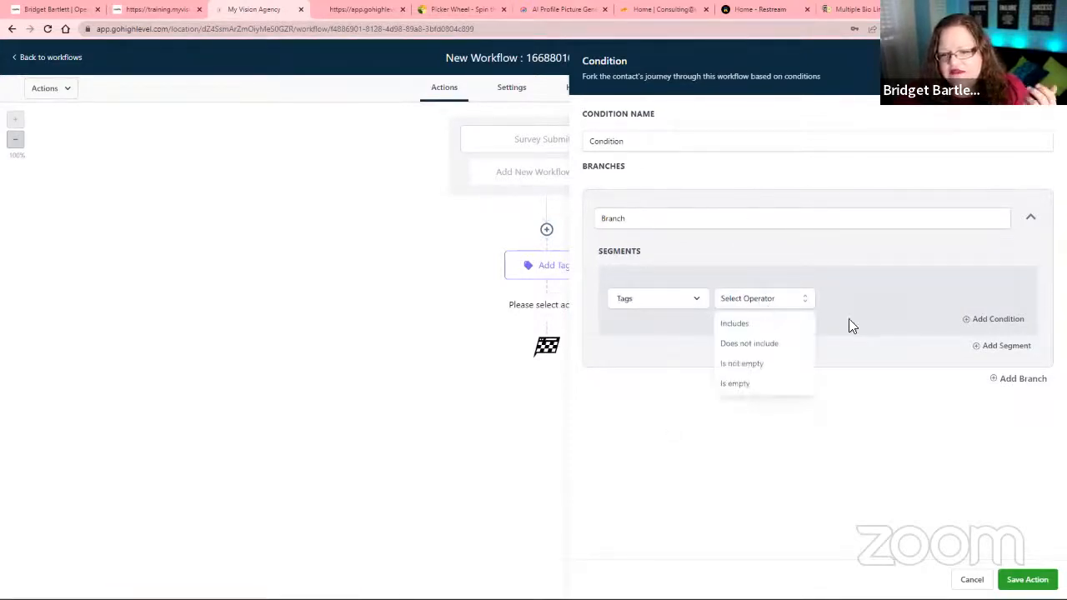
{"action": "left_click", "coordinate": [748, 324]}
{"action": "left_click", "coordinate": [842, 298]}
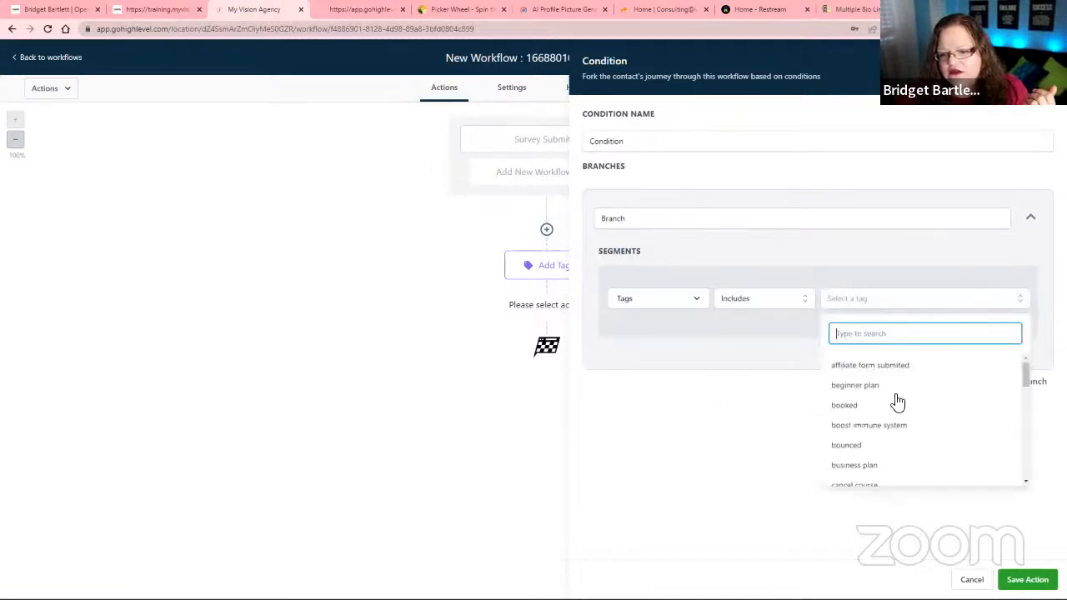
{"action": "left_click", "coordinate": [767, 456]}
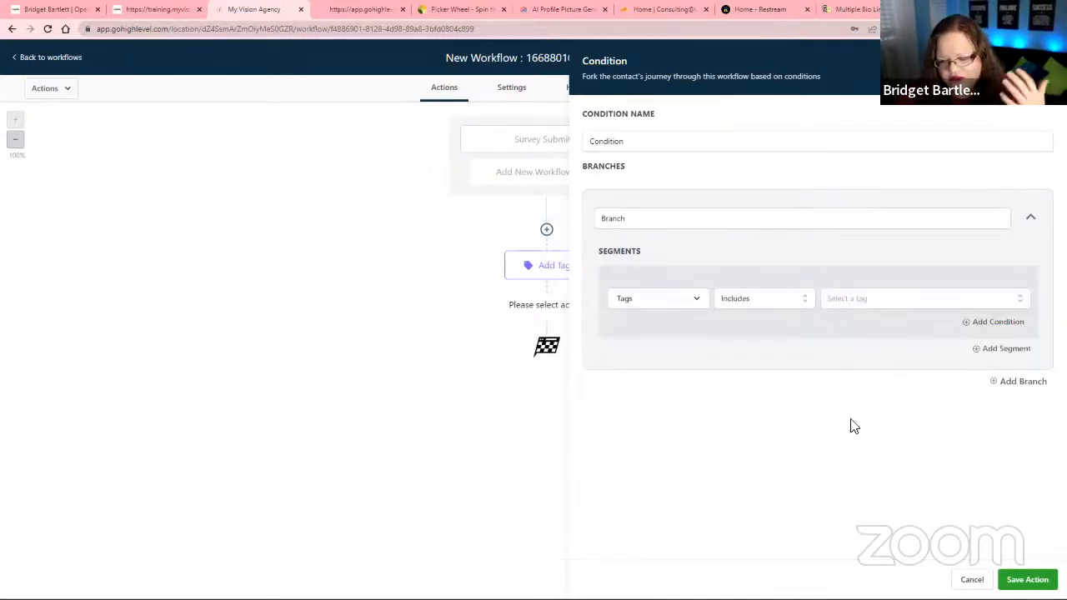
{"action": "left_click", "coordinate": [1042, 63]}
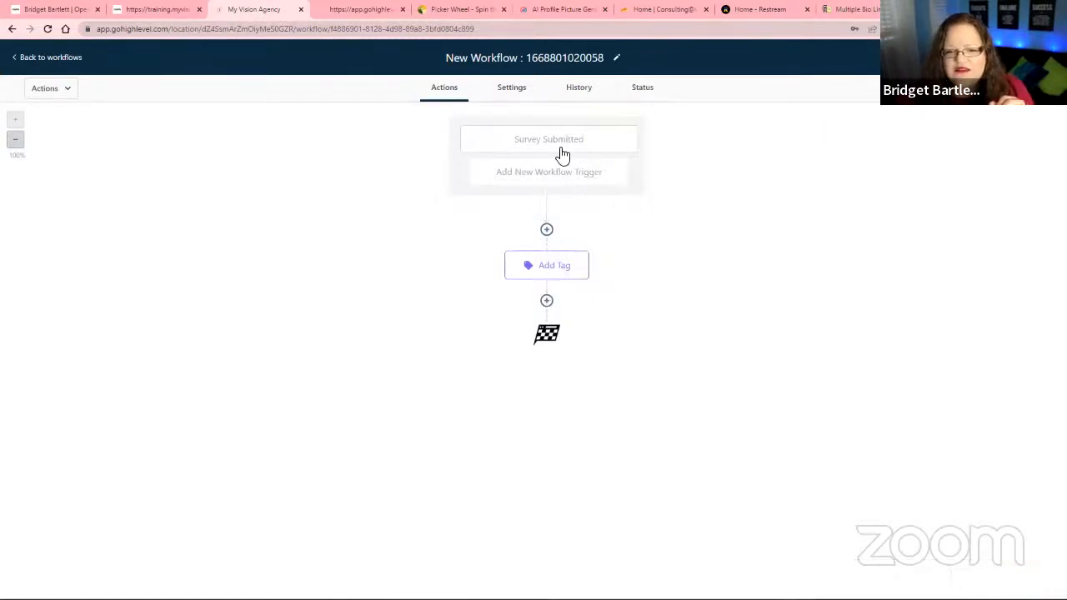
Add an Internal Notification action after the Add Tag action and set its notification type to Email.
{"action": "left_click", "coordinate": [546, 301]}
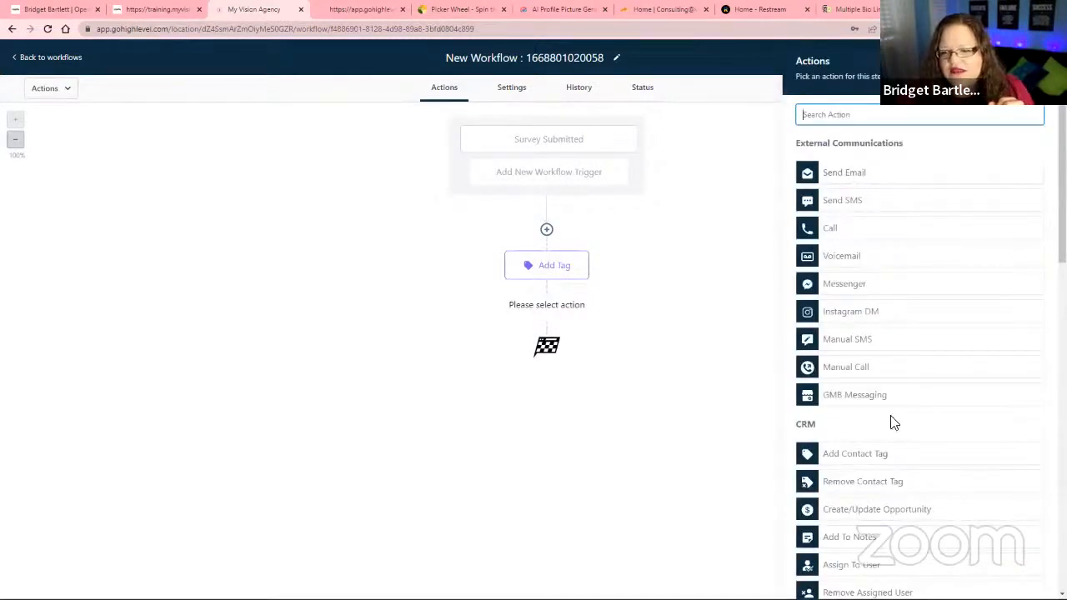
{"action": "scroll", "coordinate": [875, 445], "scroll_direction": "down", "scroll_amount": 4}
{"action": "scroll", "coordinate": [844, 290], "scroll_direction": "down", "scroll_amount": 6}
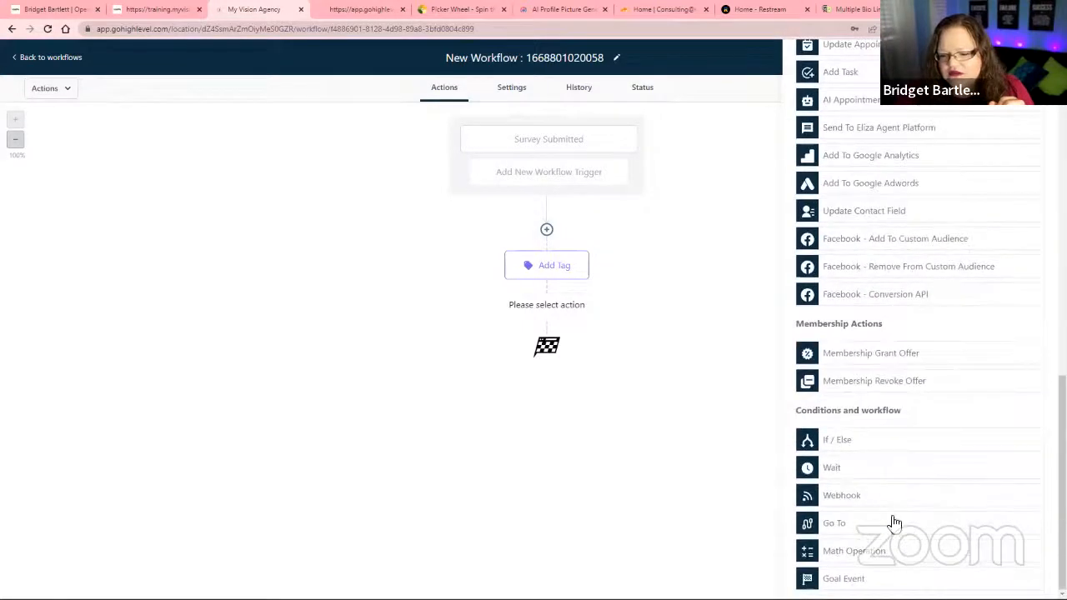
{"action": "scroll", "coordinate": [874, 445], "scroll_direction": "up", "scroll_amount": 5}
{"action": "left_click", "coordinate": [867, 357]}
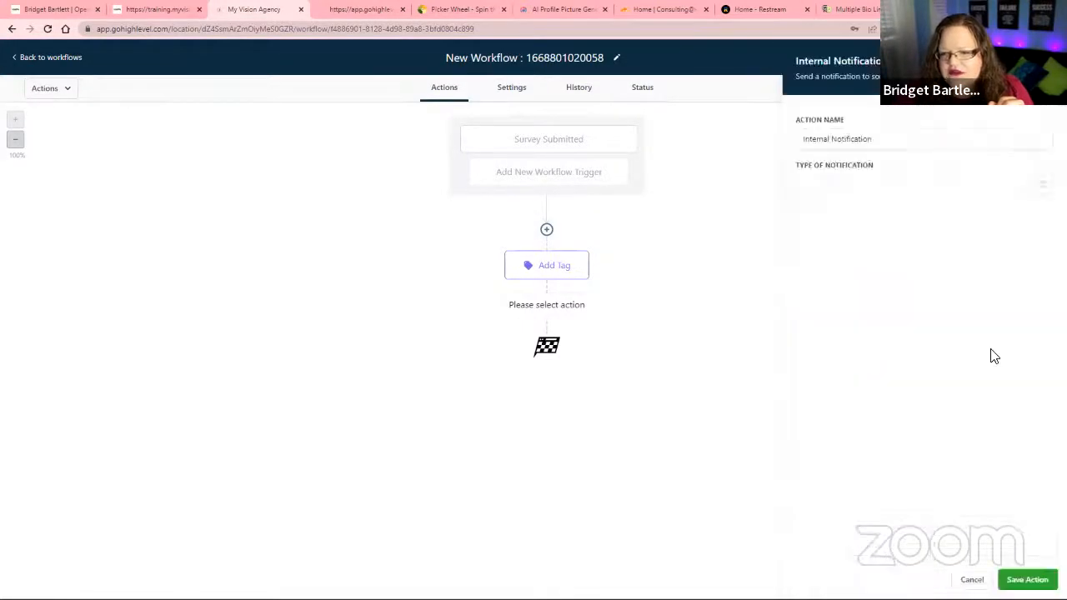
{"action": "left_click", "coordinate": [848, 192]}
{"action": "left_click", "coordinate": [817, 214]}
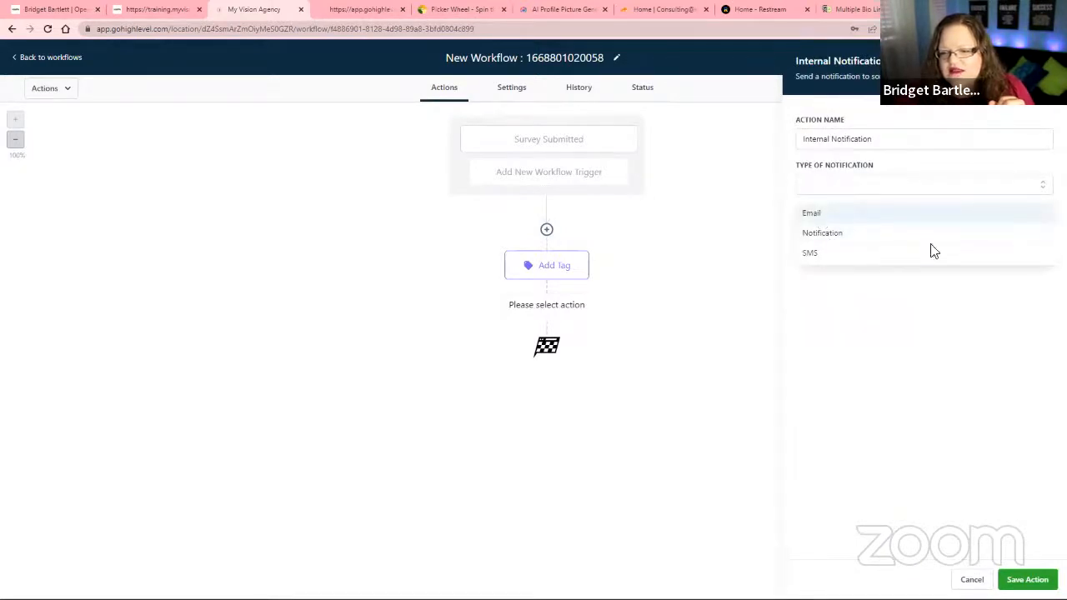
{"action": "left_click", "coordinate": [829, 248]}
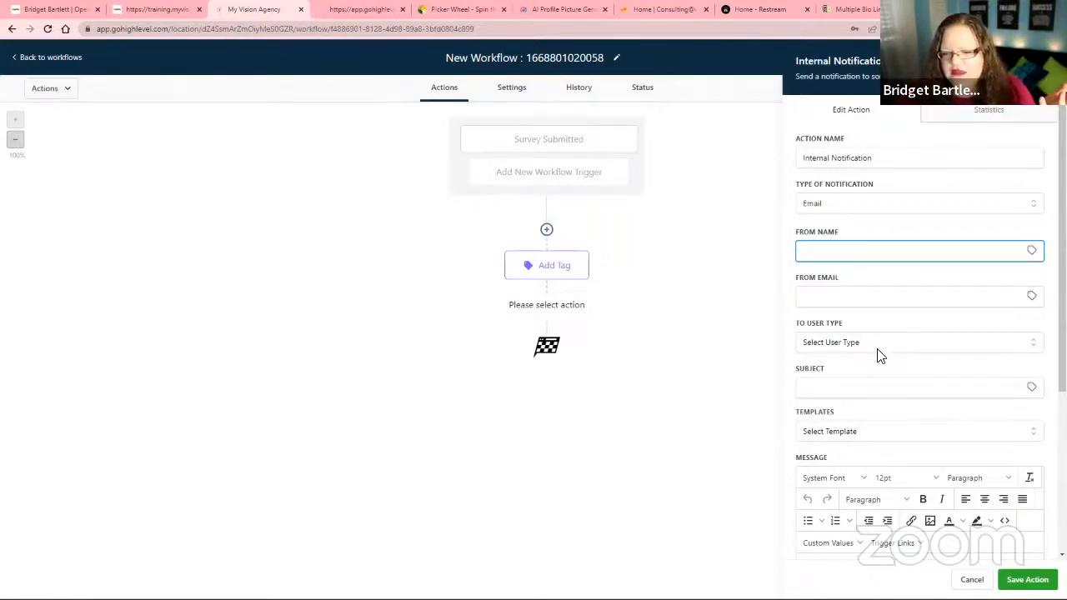
Insert the contact's name custom value into the notification message and label it "Lead Name:".
{"action": "scroll", "coordinate": [879, 355], "scroll_direction": "down", "scroll_amount": 3}
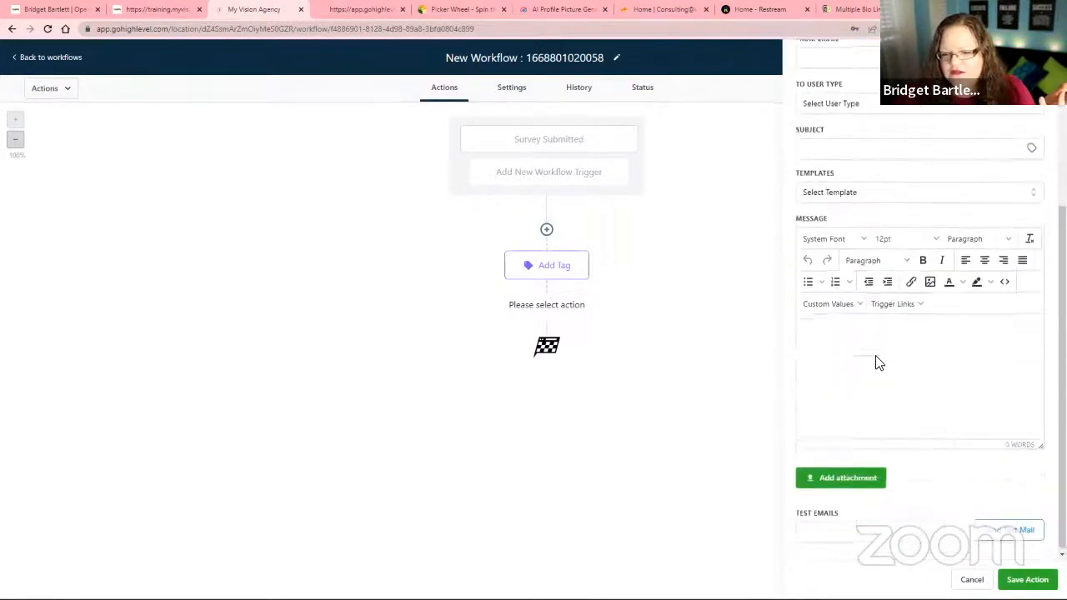
{"action": "left_click", "coordinate": [852, 305]}
{"action": "mouse_move", "coordinate": [856, 327]}
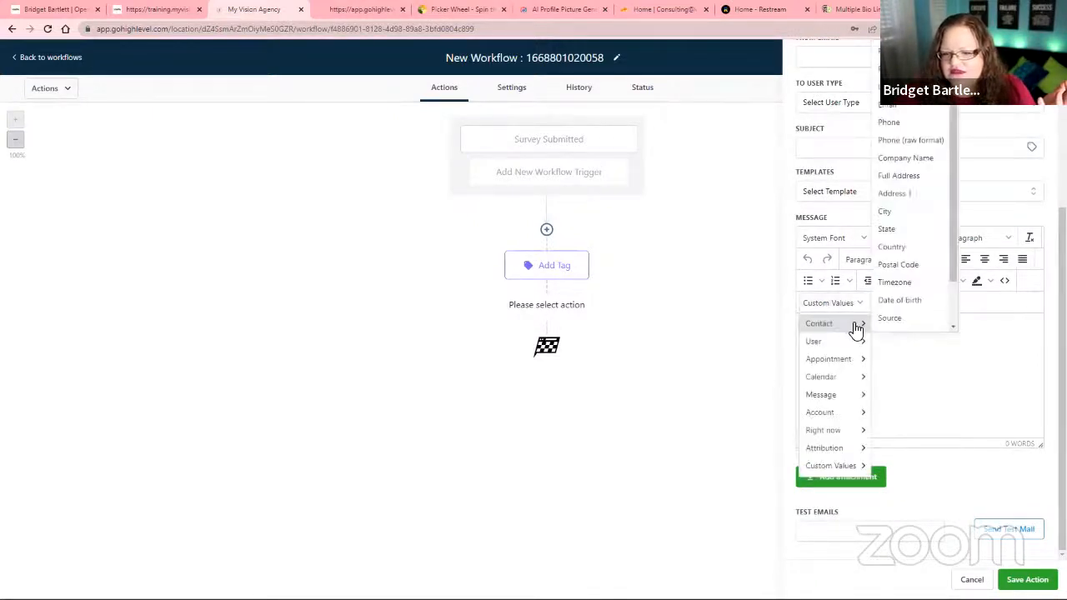
{"action": "left_click", "coordinate": [900, 51]}
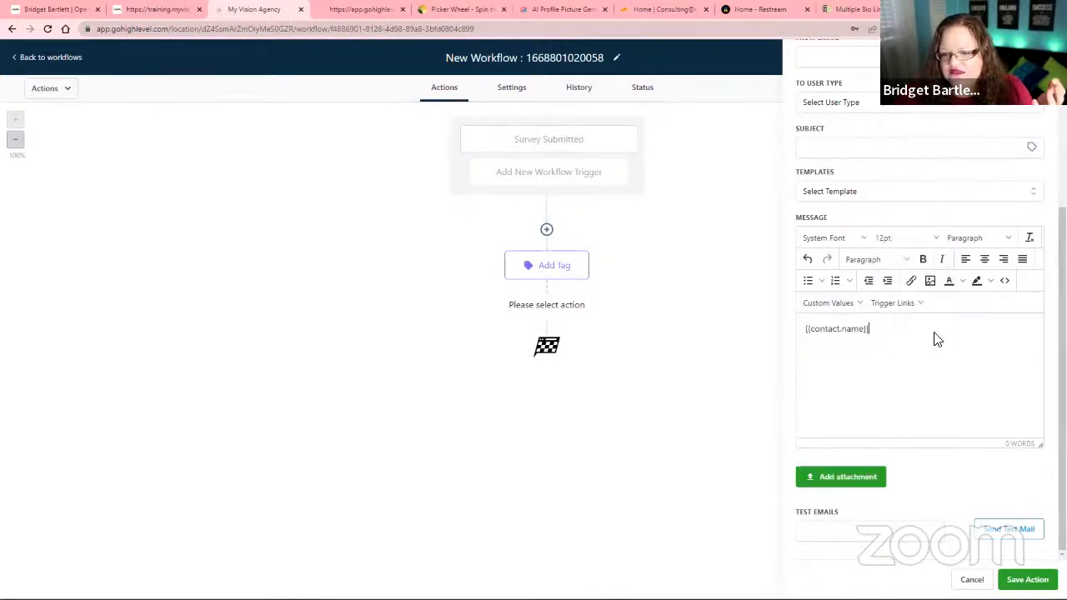
{"action": "left_click", "coordinate": [806, 332]}
{"action": "type", "text": "Lead Name"}
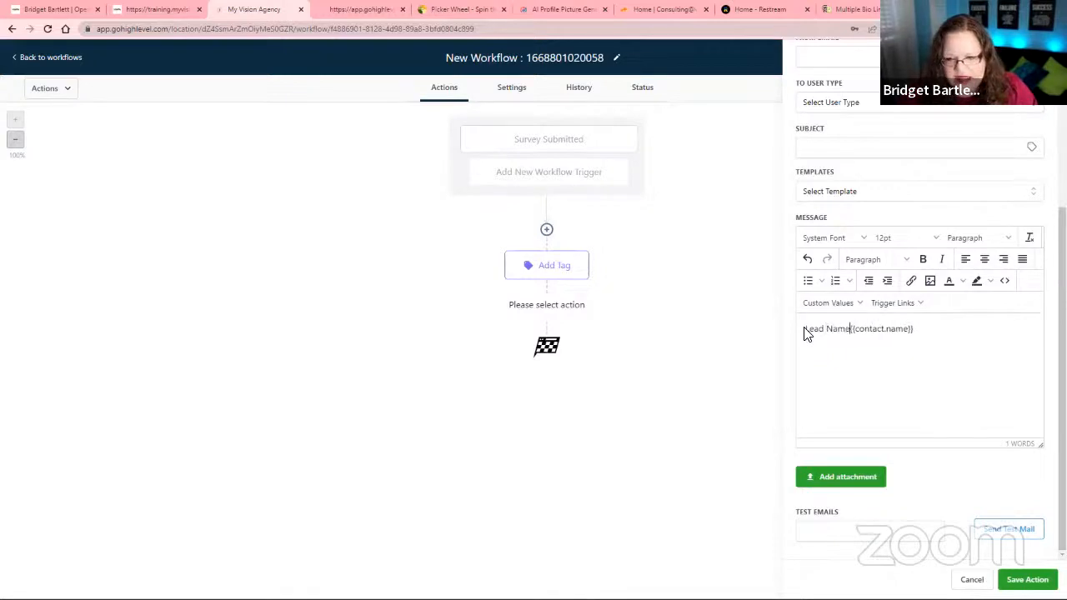
{"action": "type", "text": ": "}
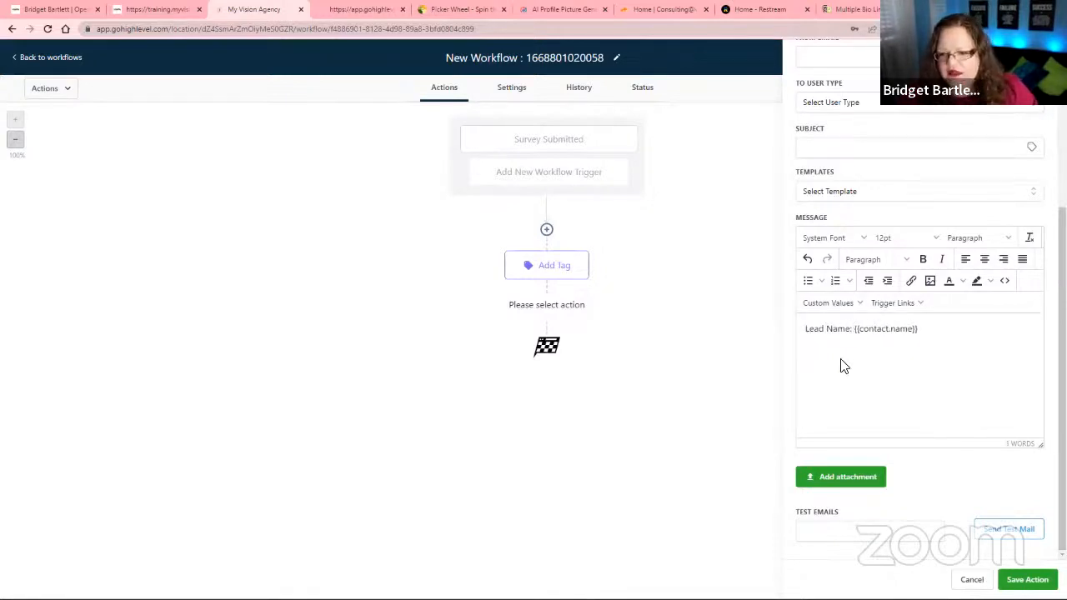
{"action": "type", "text": "Lead Email"}
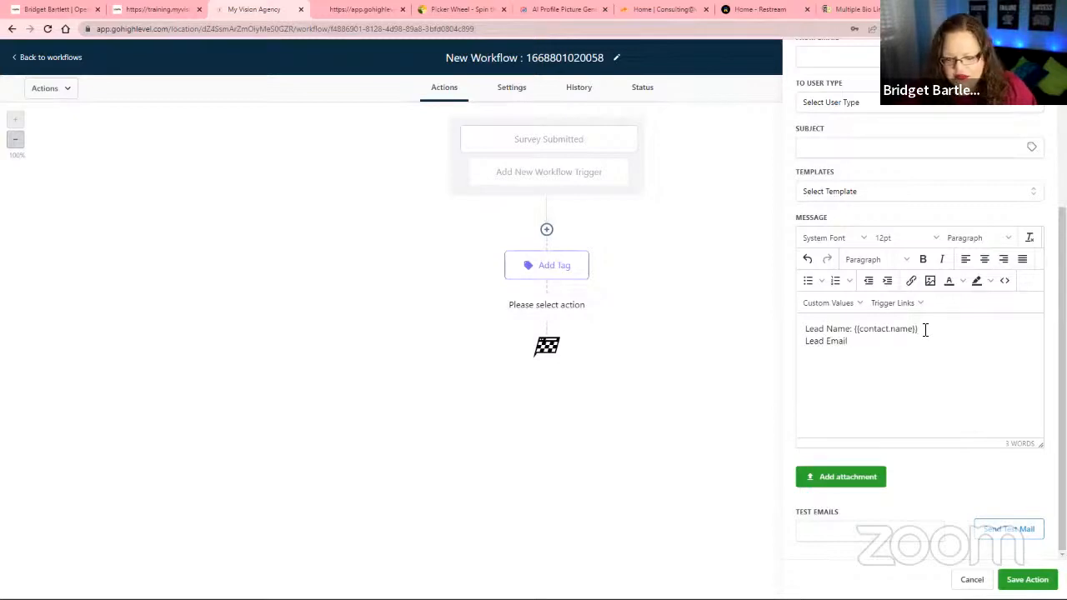
{"action": "type", "text": ":"}
Add a "Lead Email:" line to the notification message with the contact's email custom value.
{"action": "left_click", "coordinate": [821, 303]}
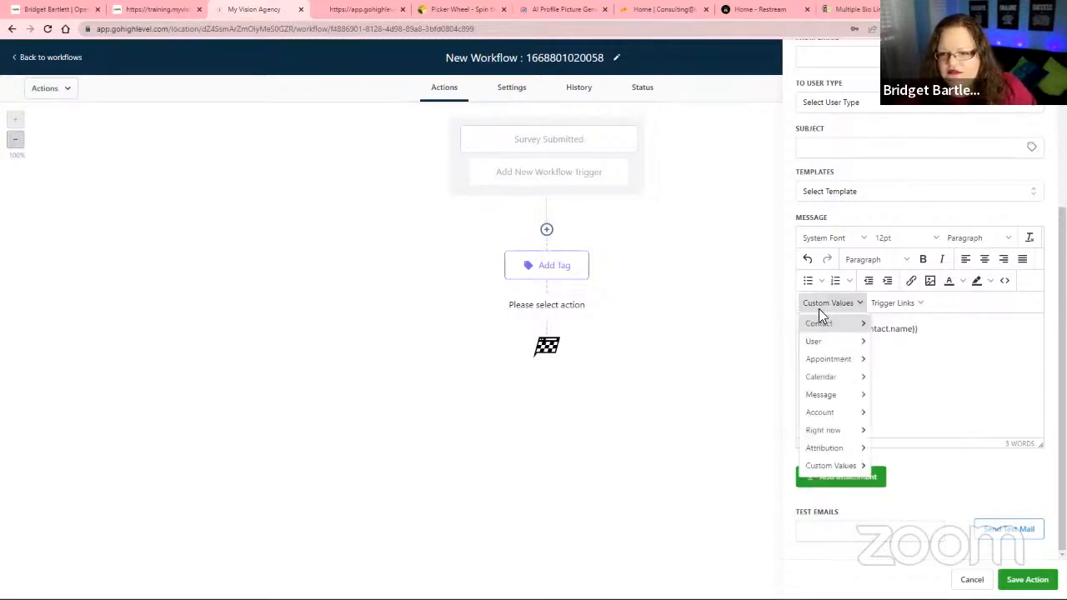
{"action": "mouse_move", "coordinate": [834, 323]}
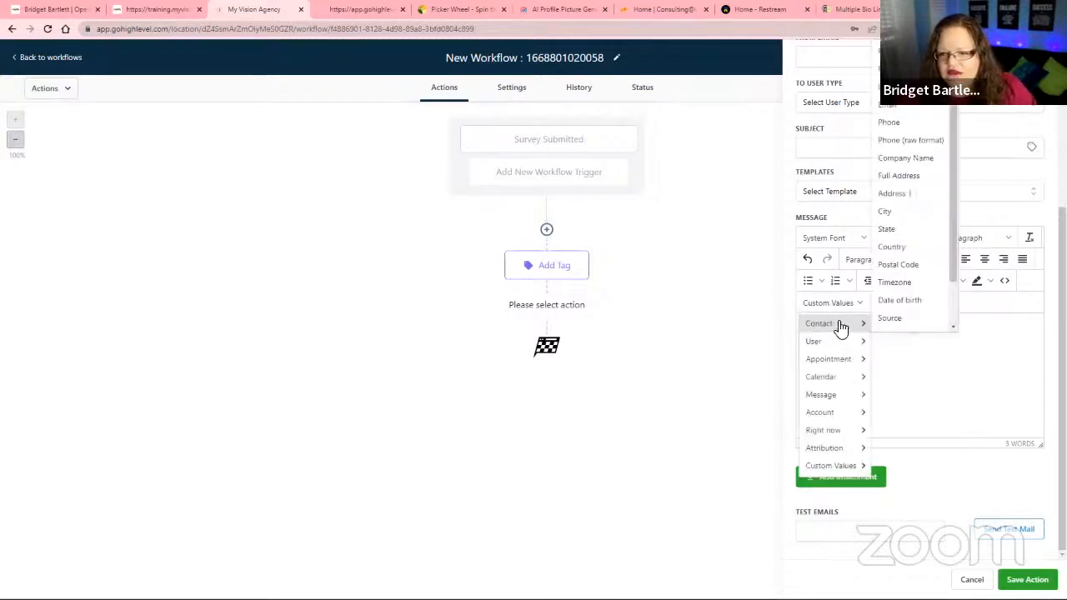
{"action": "left_click", "coordinate": [889, 108]}
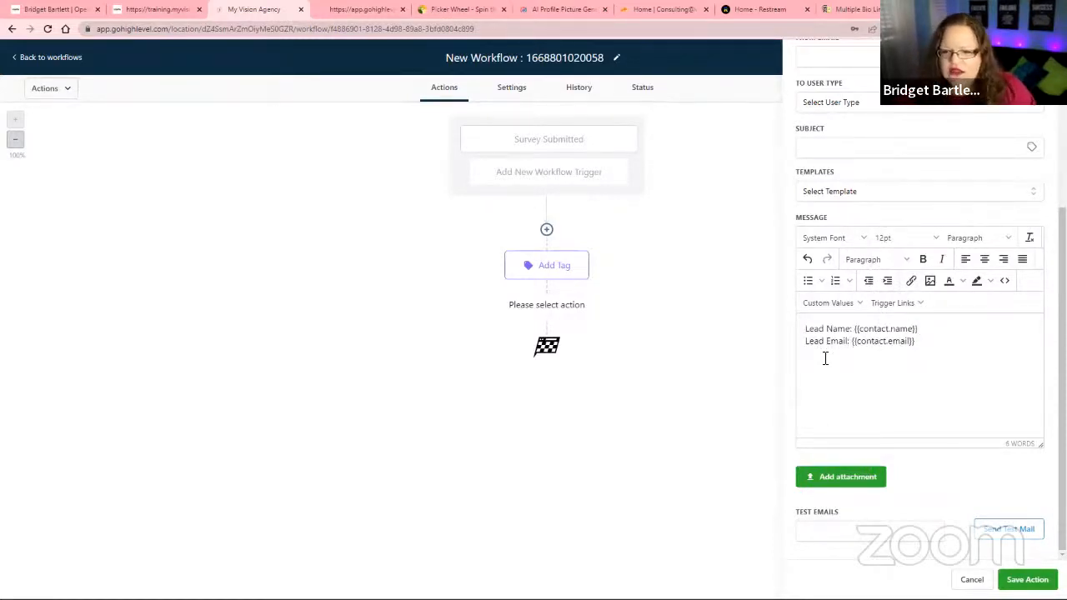
Insert the Message Body custom value into the notification message, below the lead email line.
{"action": "left_click", "coordinate": [830, 307]}
{"action": "mouse_move", "coordinate": [832, 465]}
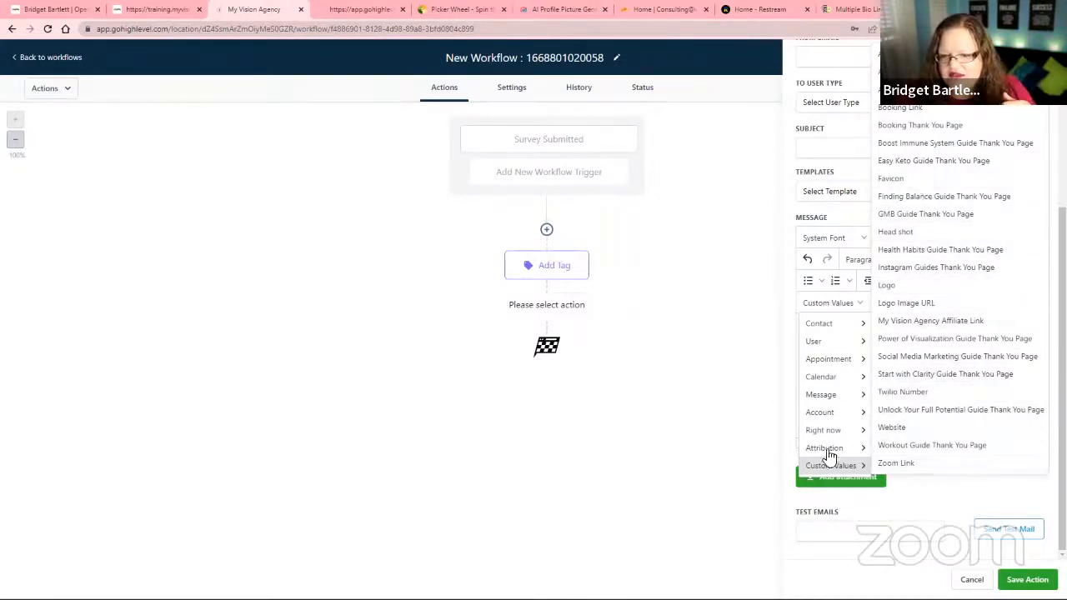
{"action": "mouse_move", "coordinate": [862, 395]}
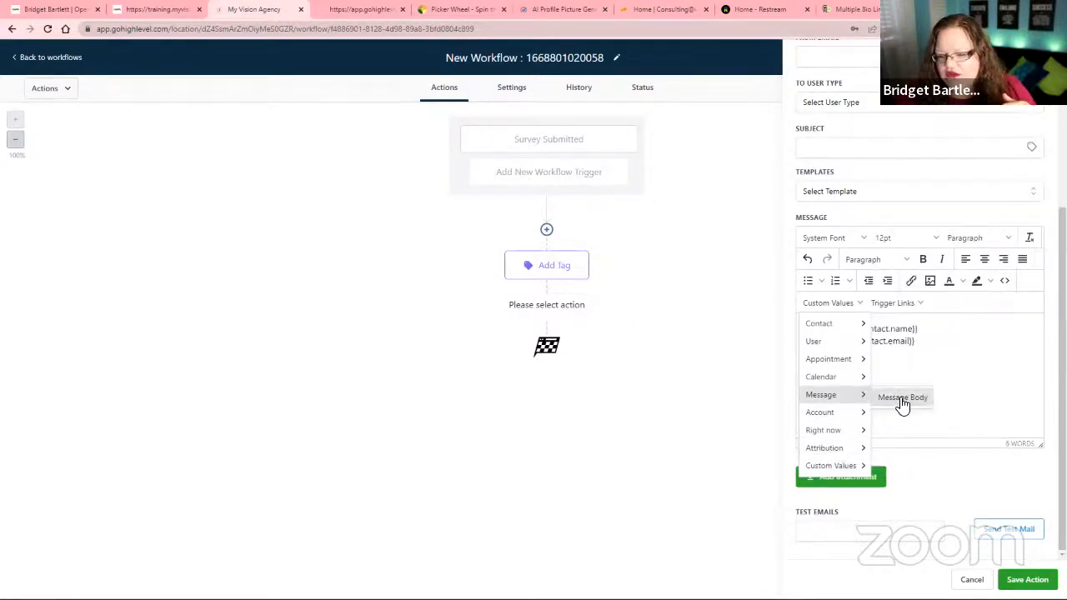
{"action": "left_click", "coordinate": [900, 400]}
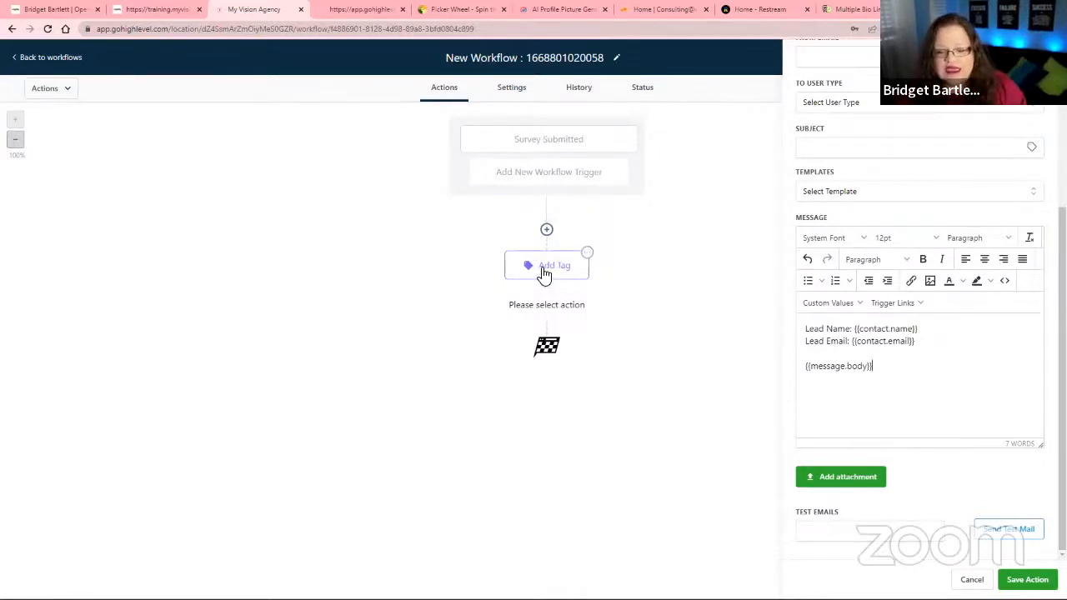
{"action": "left_click", "coordinate": [865, 356]}
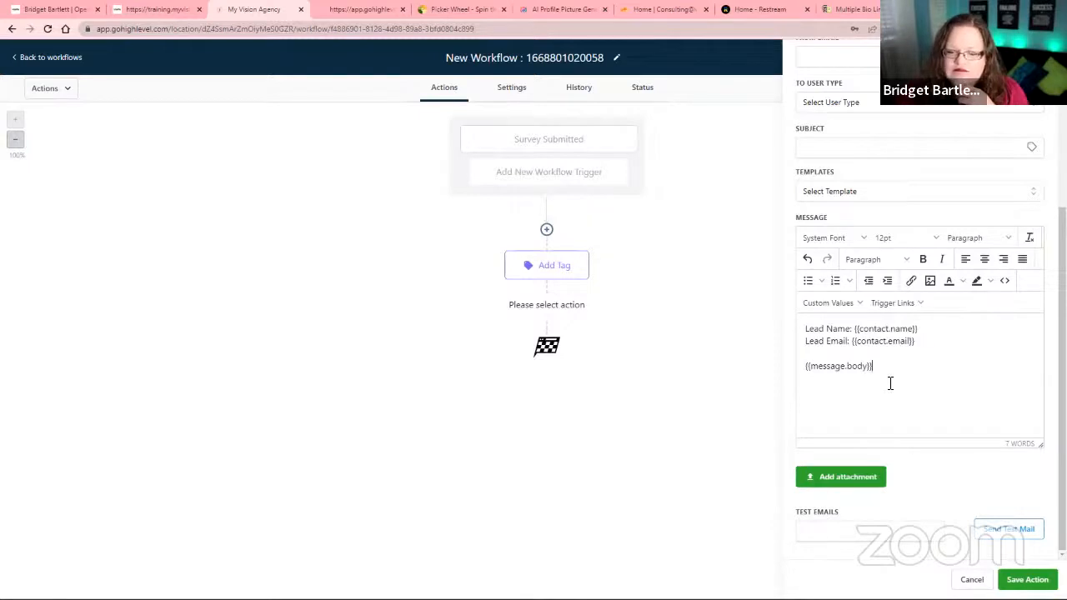
Try to save the internal notification action, and leave it without filling in the recipient and subject.
{"action": "left_click", "coordinate": [1009, 580]}
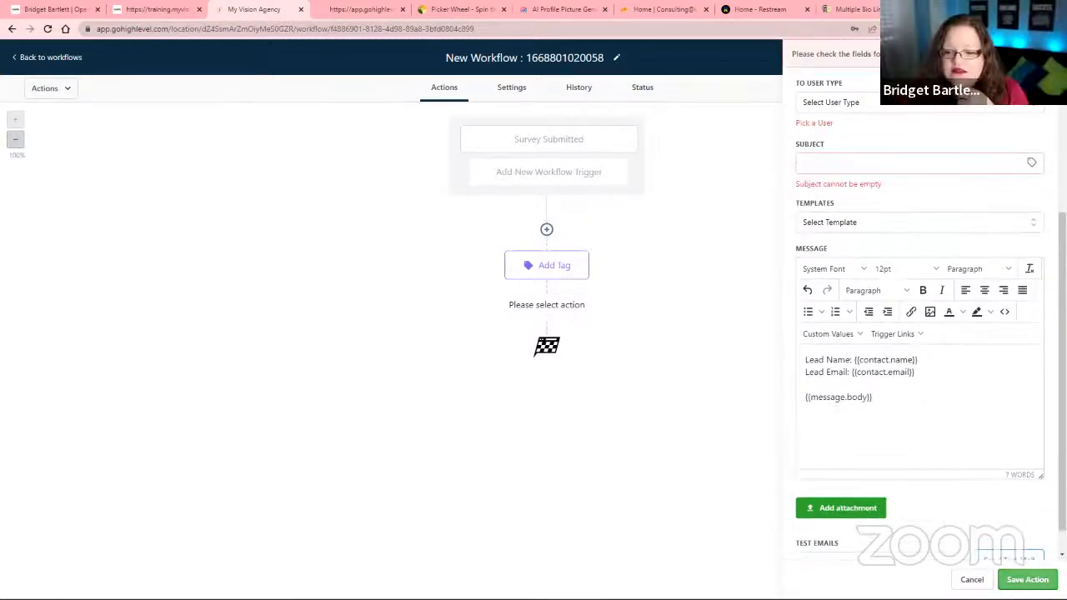
{"action": "scroll", "coordinate": [964, 417], "scroll_direction": "up", "scroll_amount": 5}
{"action": "left_click", "coordinate": [452, 402]}
Add a Create/Update Opportunity action directly after the Add Tag action.
{"action": "left_click", "coordinate": [545, 301]}
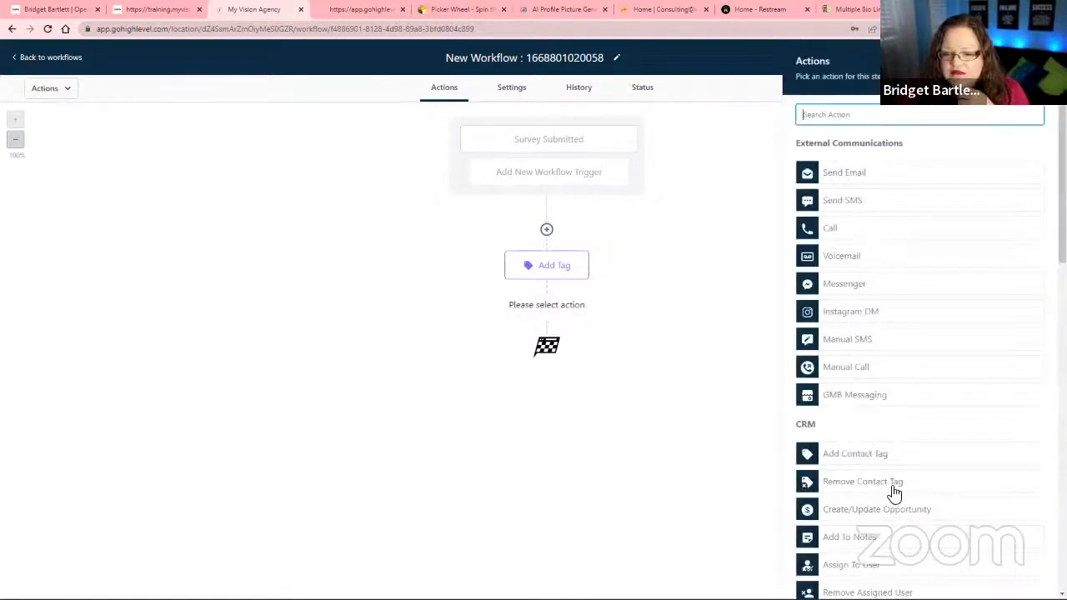
{"action": "scroll", "coordinate": [895, 491], "scroll_direction": "down", "scroll_amount": 5}
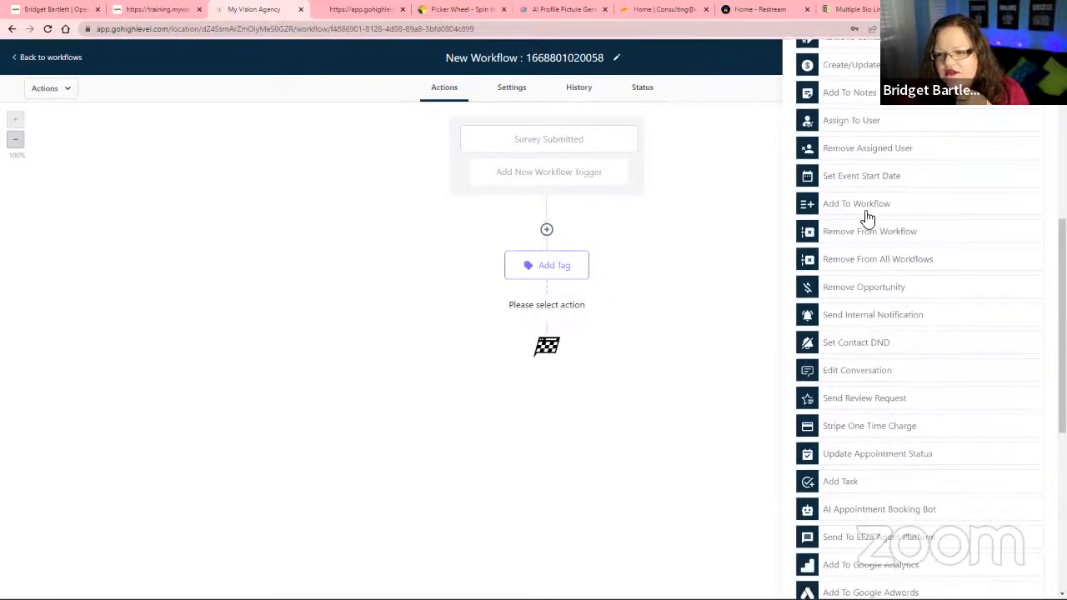
{"action": "scroll", "coordinate": [862, 179], "scroll_direction": "up", "scroll_amount": 2}
{"action": "left_click", "coordinate": [860, 171]}
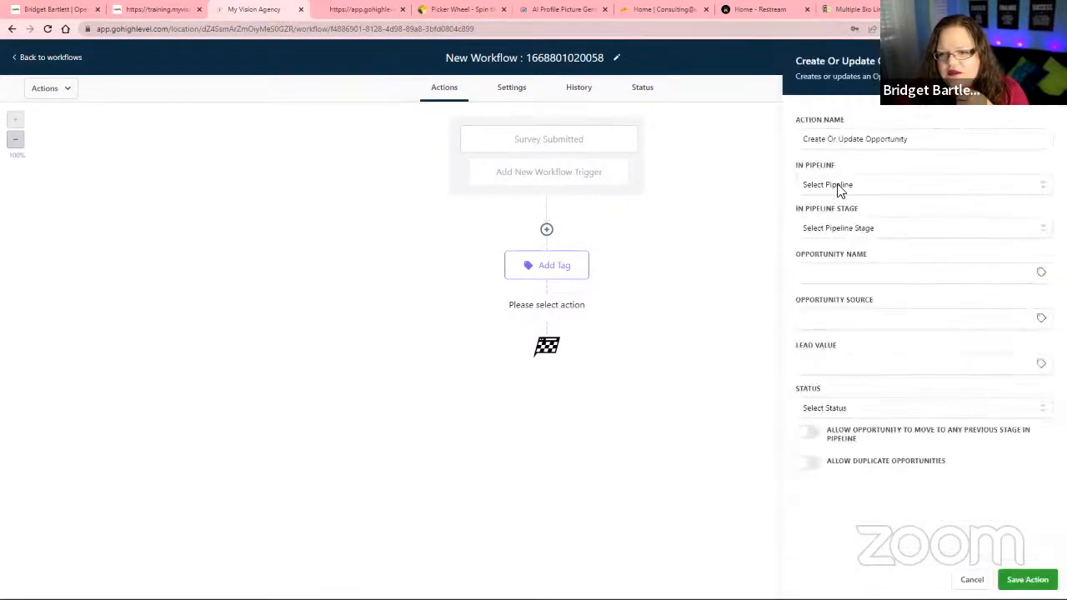
Set the opportunity's pipeline to Lead Gen/ Booking Pipeline and its stage to New Leads.
{"action": "left_click", "coordinate": [839, 187]}
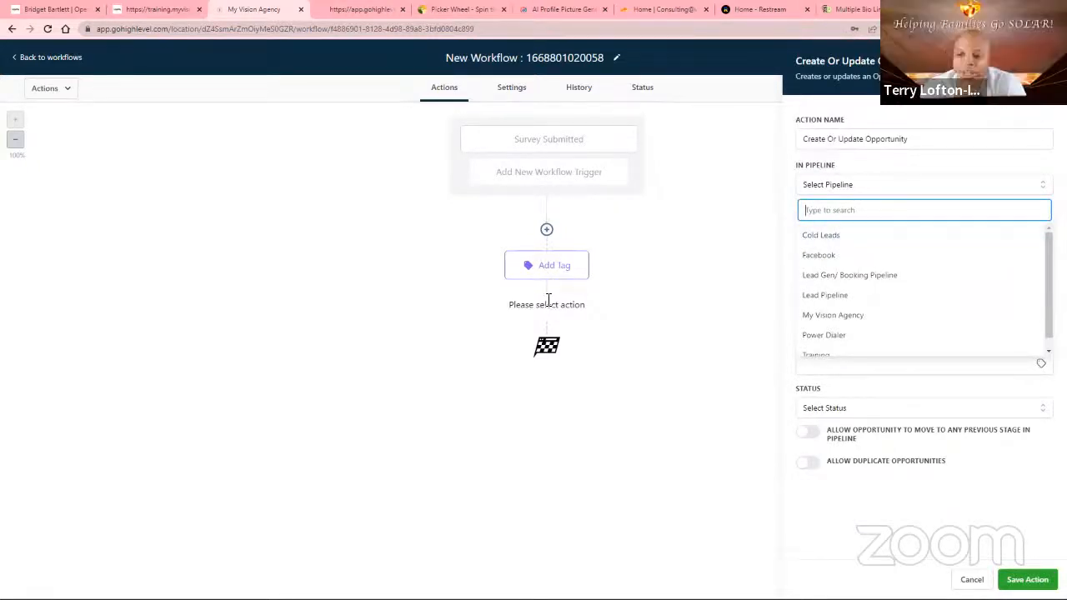
{"action": "left_click", "coordinate": [829, 276]}
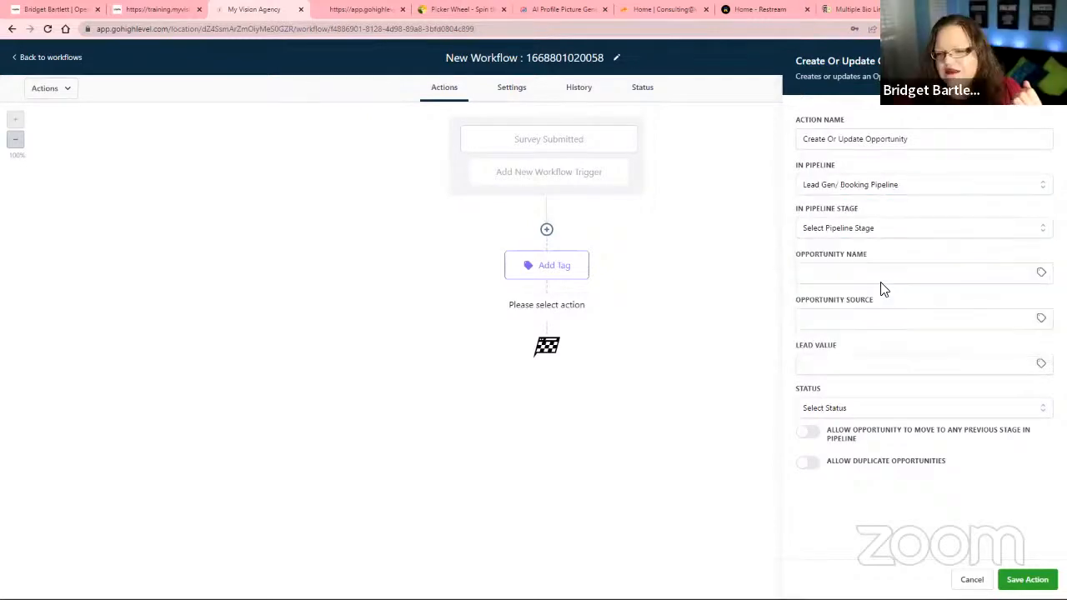
{"action": "left_click", "coordinate": [862, 230]}
{"action": "left_click", "coordinate": [835, 279]}
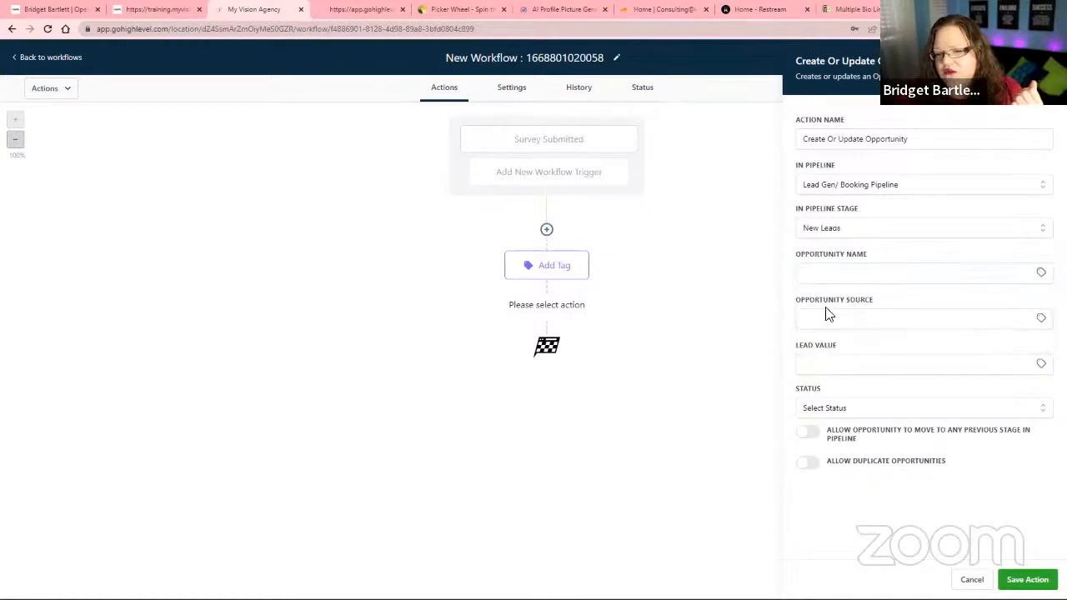
Fill the opportunity name with the contact's full name and email custom values, separated by a space.
{"action": "left_click", "coordinate": [806, 280]}
{"action": "left_click", "coordinate": [1041, 274]}
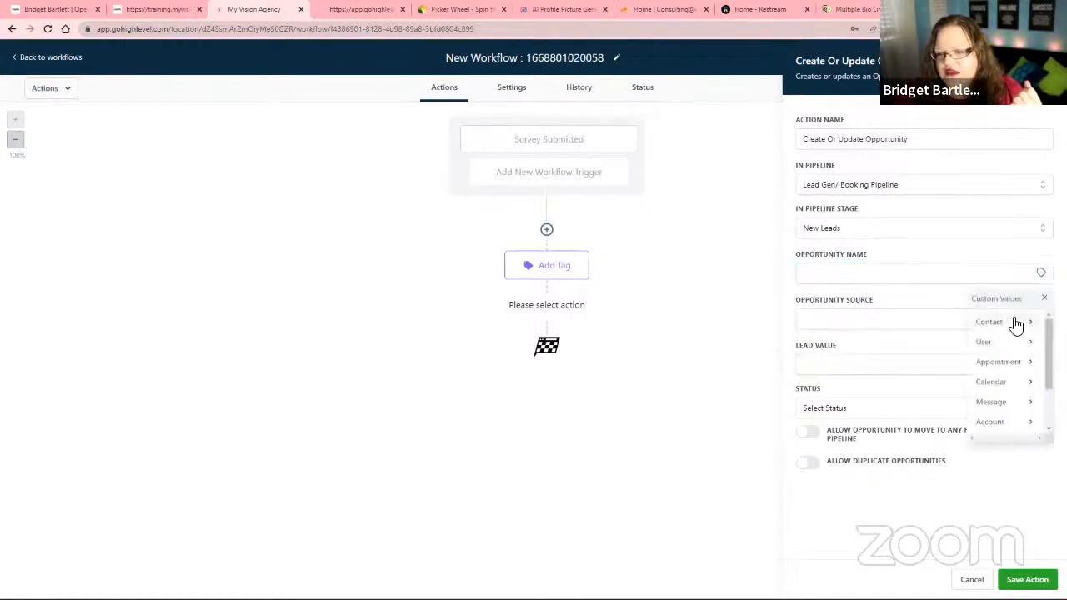
{"action": "left_click", "coordinate": [1000, 326]}
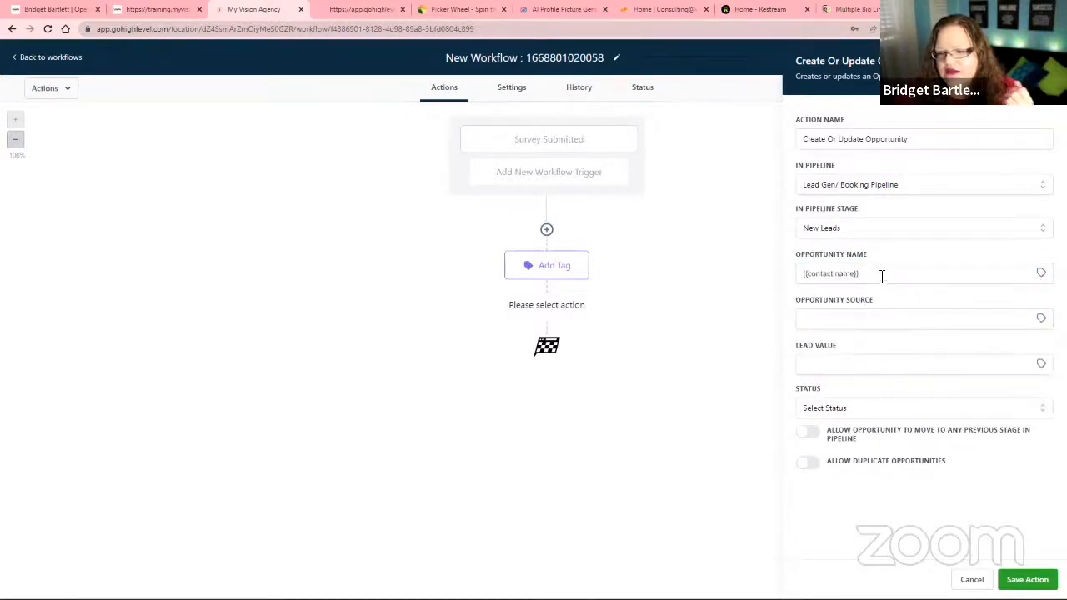
{"action": "left_click", "coordinate": [950, 275]}
{"action": "left_click", "coordinate": [1041, 273]}
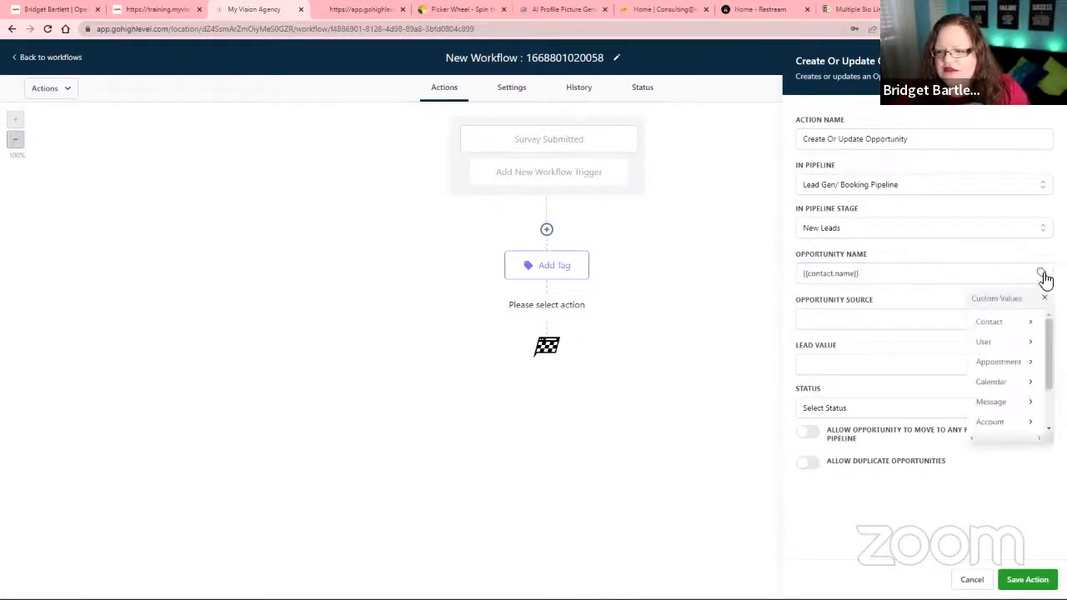
{"action": "mouse_move", "coordinate": [1028, 325]}
{"action": "left_click", "coordinate": [1000, 377]}
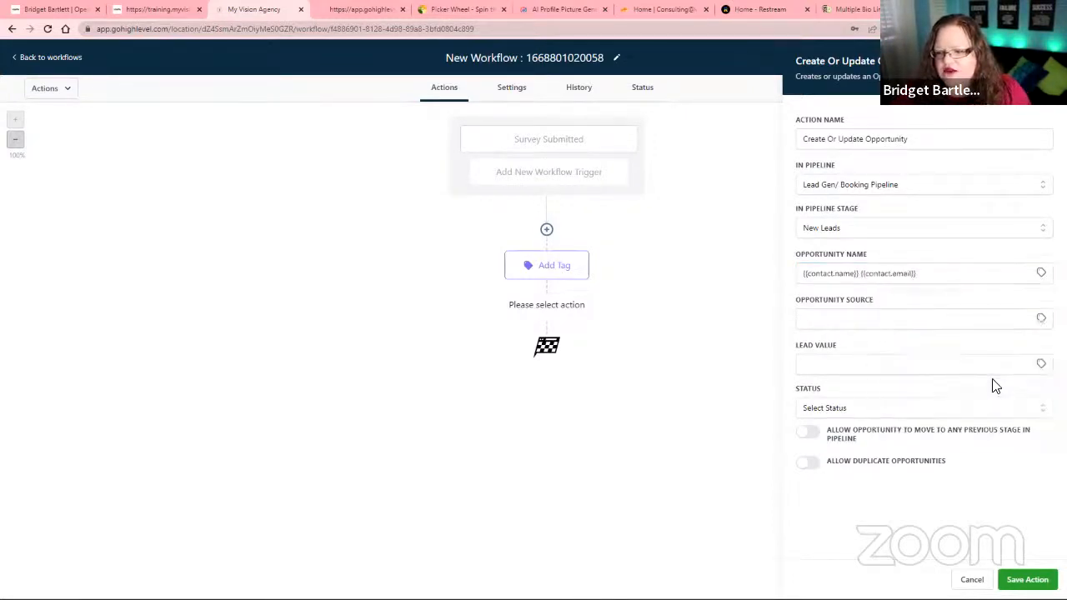
Insert the contact's source custom value as the opportunity source.
{"action": "left_click", "coordinate": [820, 323]}
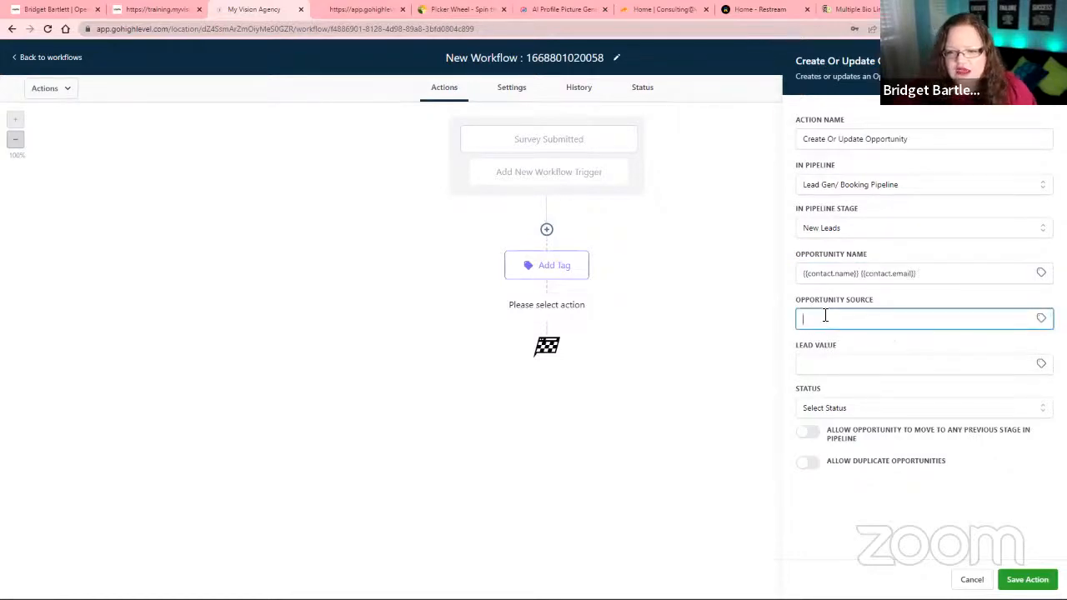
{"action": "left_click", "coordinate": [1041, 319]}
{"action": "mouse_move", "coordinate": [989, 365]}
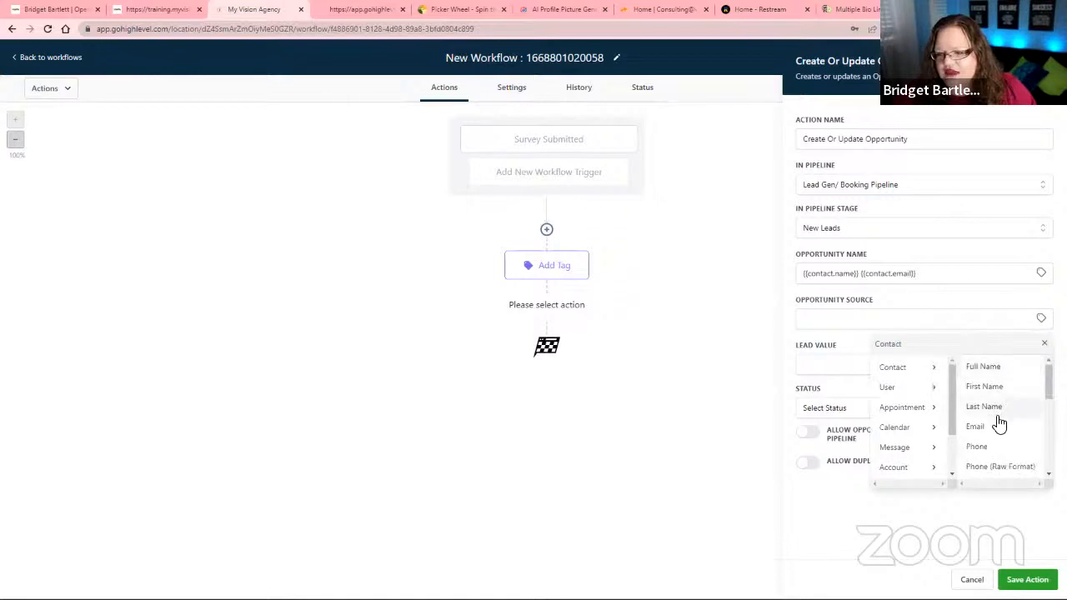
{"action": "scroll", "coordinate": [995, 442], "scroll_direction": "down", "scroll_amount": 3}
{"action": "left_click", "coordinate": [992, 445]}
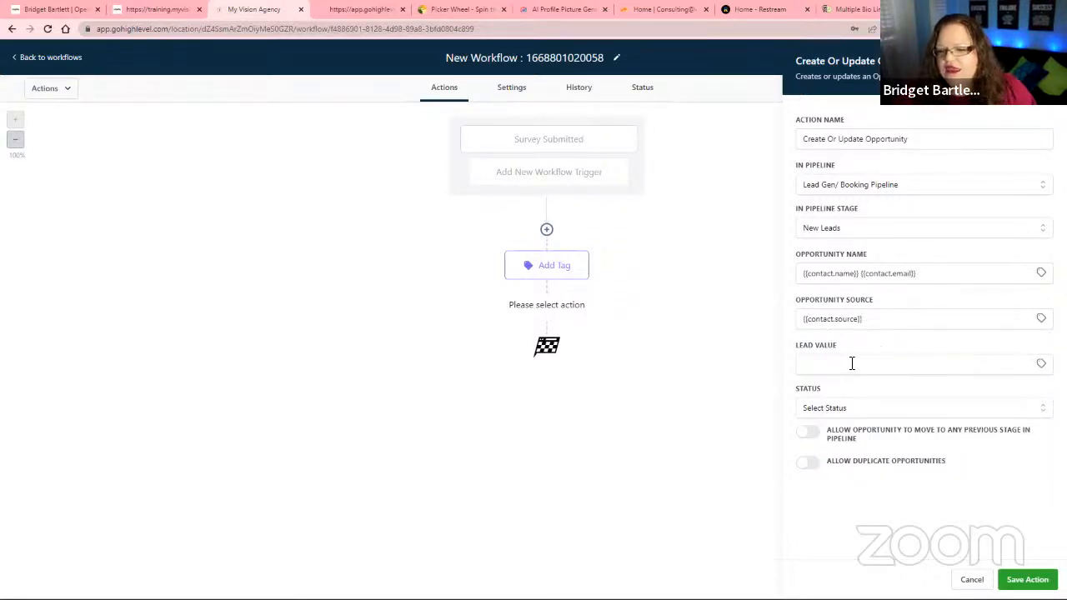
Replace the opportunity source with "Survey" and set the lead value to 100.
{"action": "left_click_drag", "start_coordinate": [881, 318], "coordinate": [798, 330]}
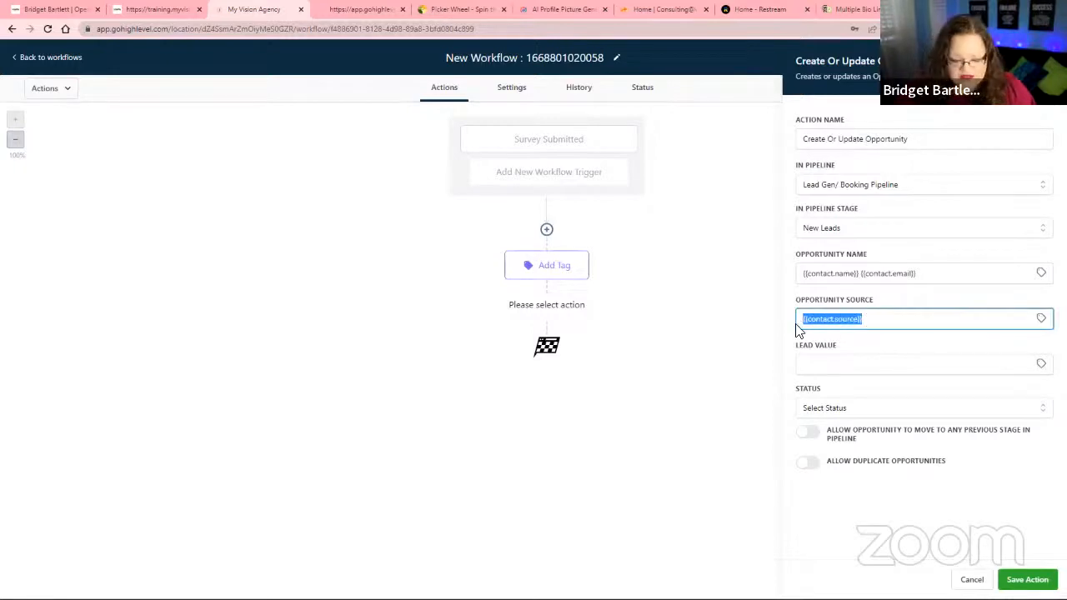
{"action": "type", "text": "Sur"}
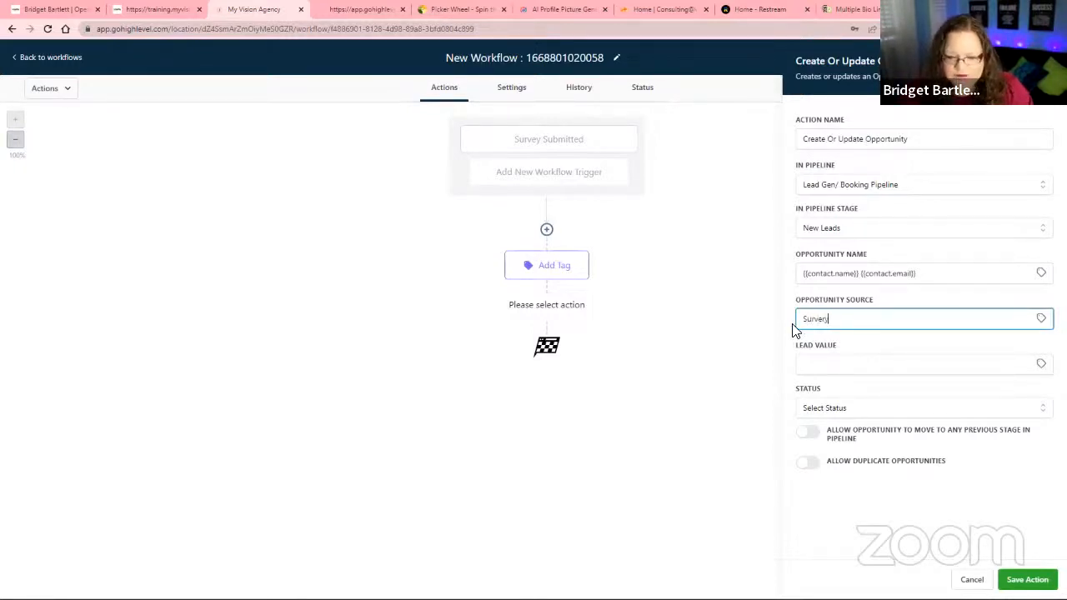
{"action": "type", "text": "vey"}
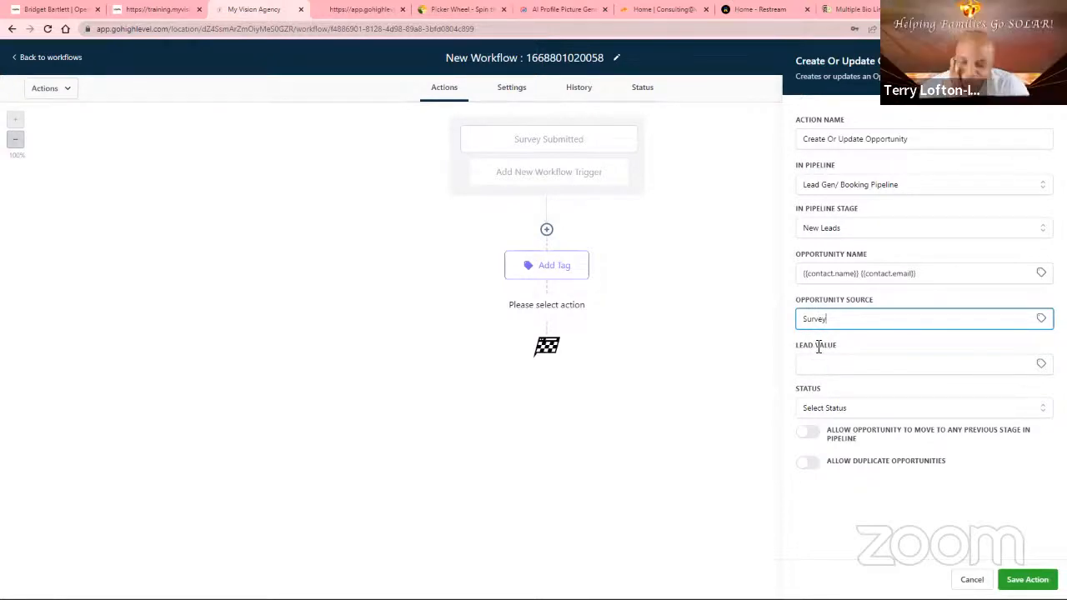
{"action": "left_click", "coordinate": [813, 365]}
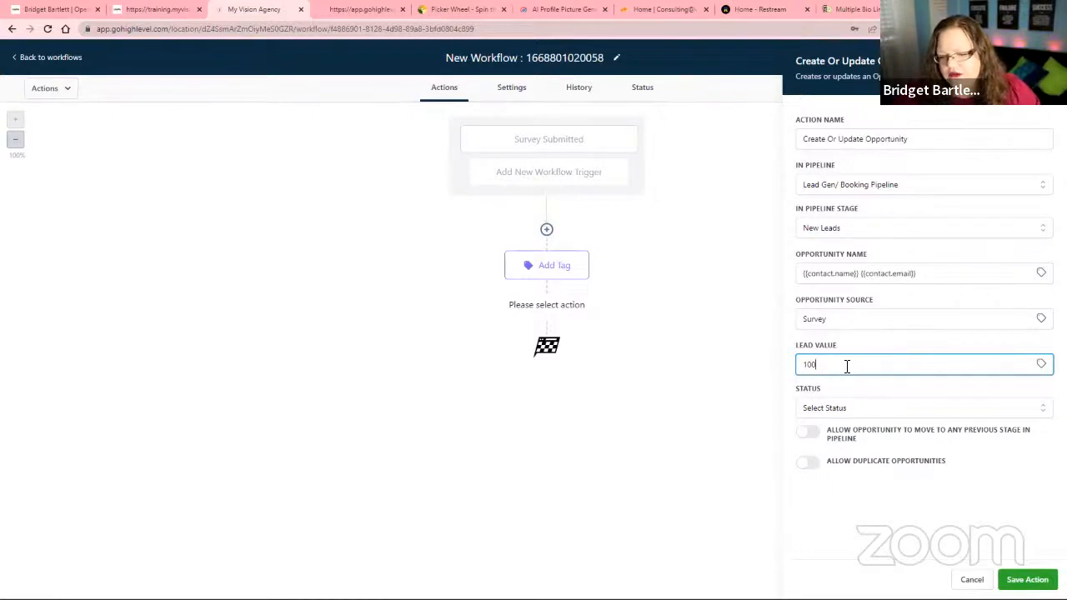
Set the opportunity status to won and save the Create Or Update Opportunity action.
{"action": "left_click", "coordinate": [812, 410]}
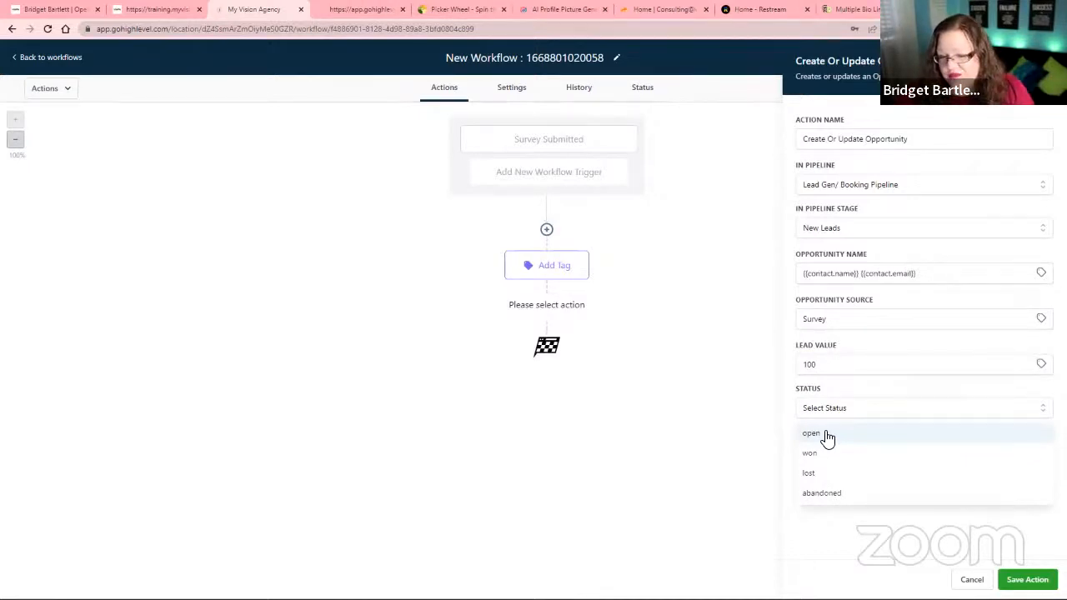
{"action": "left_click", "coordinate": [824, 434]}
{"action": "left_click", "coordinate": [829, 407]}
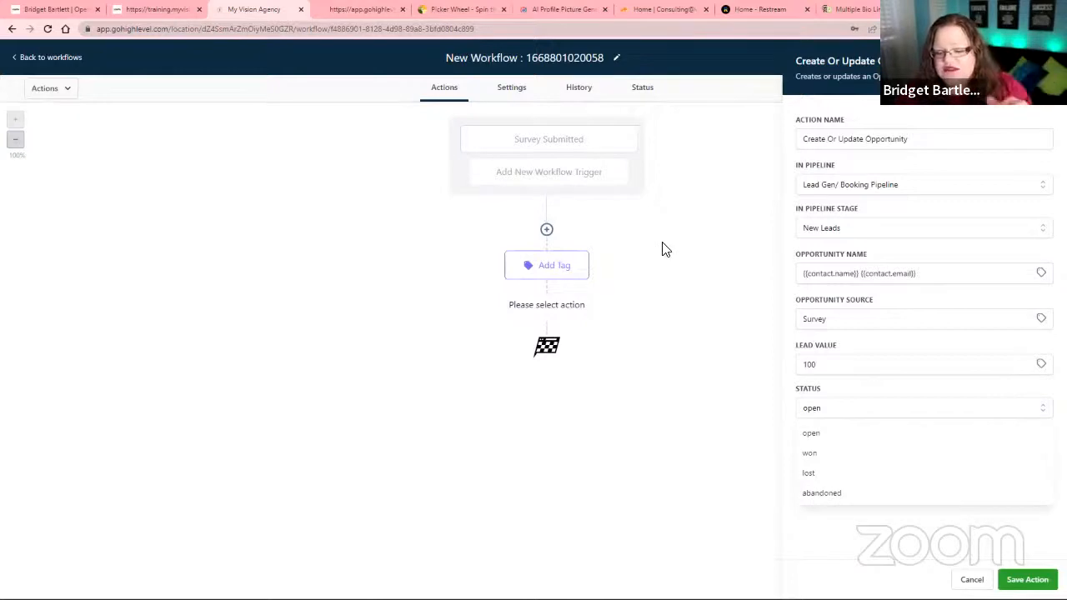
{"action": "left_click", "coordinate": [821, 452]}
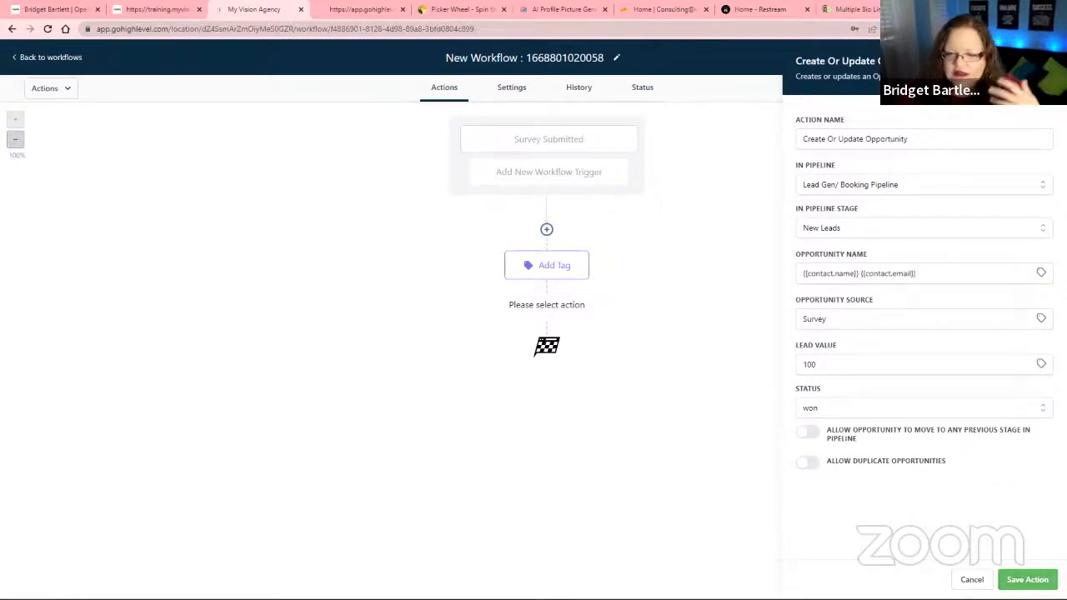
{"action": "left_click", "coordinate": [1026, 579]}
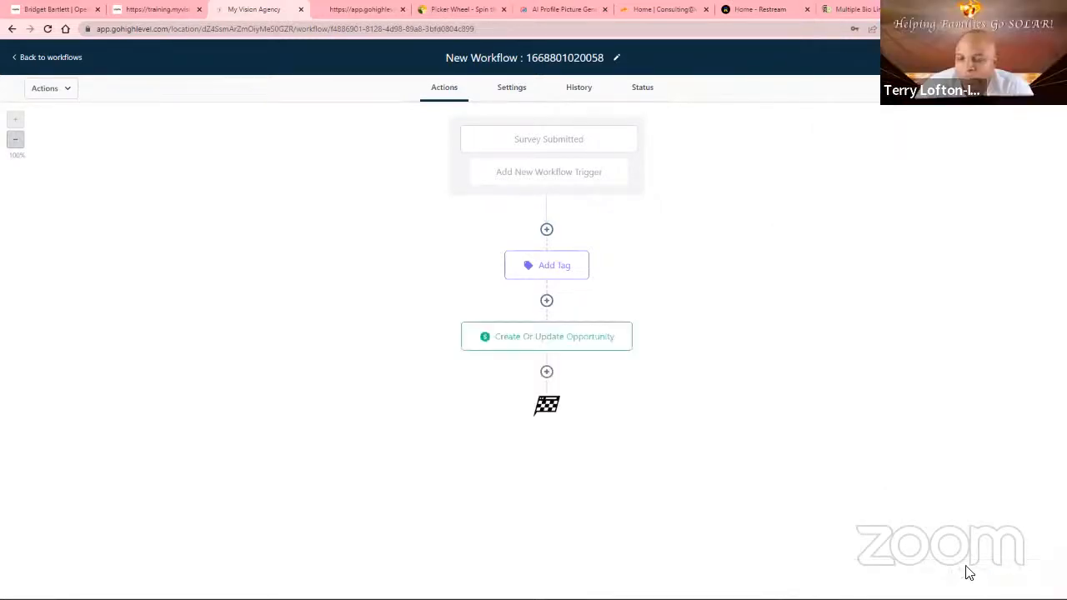